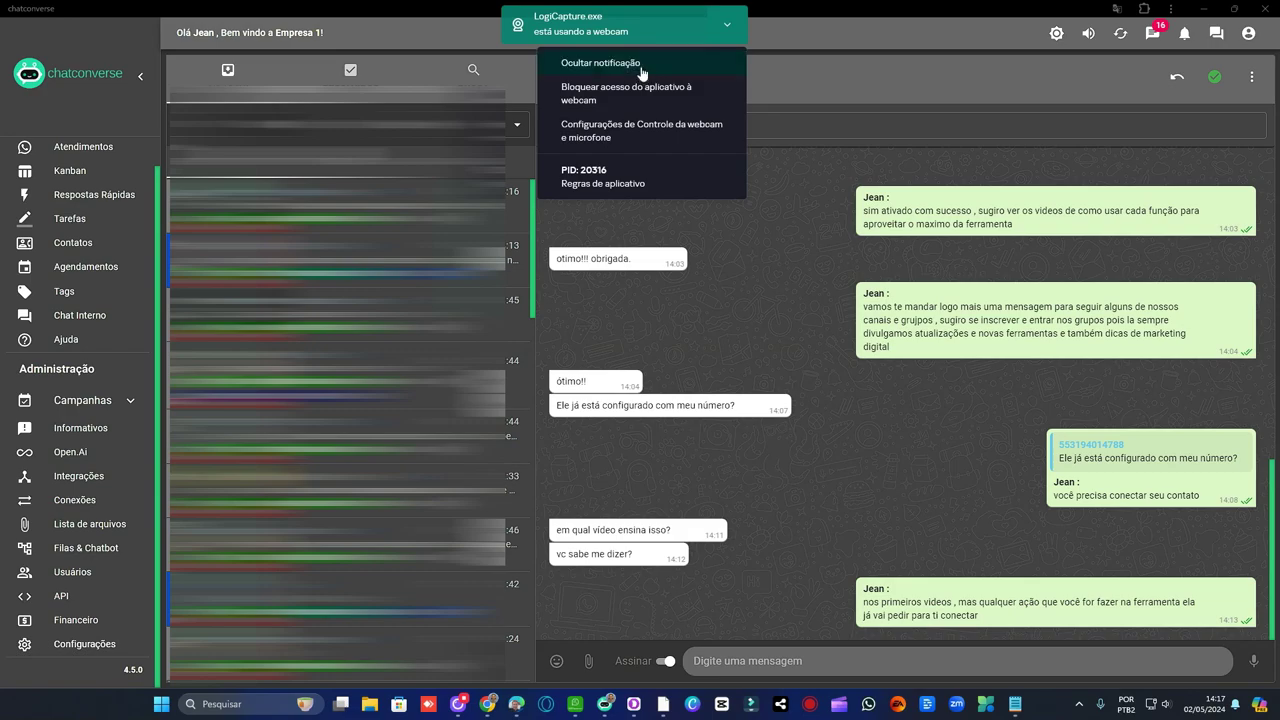
- Hide the webcam usage notification and open the Integrações page
{"action": "left_click", "coordinate": [656, 72]}
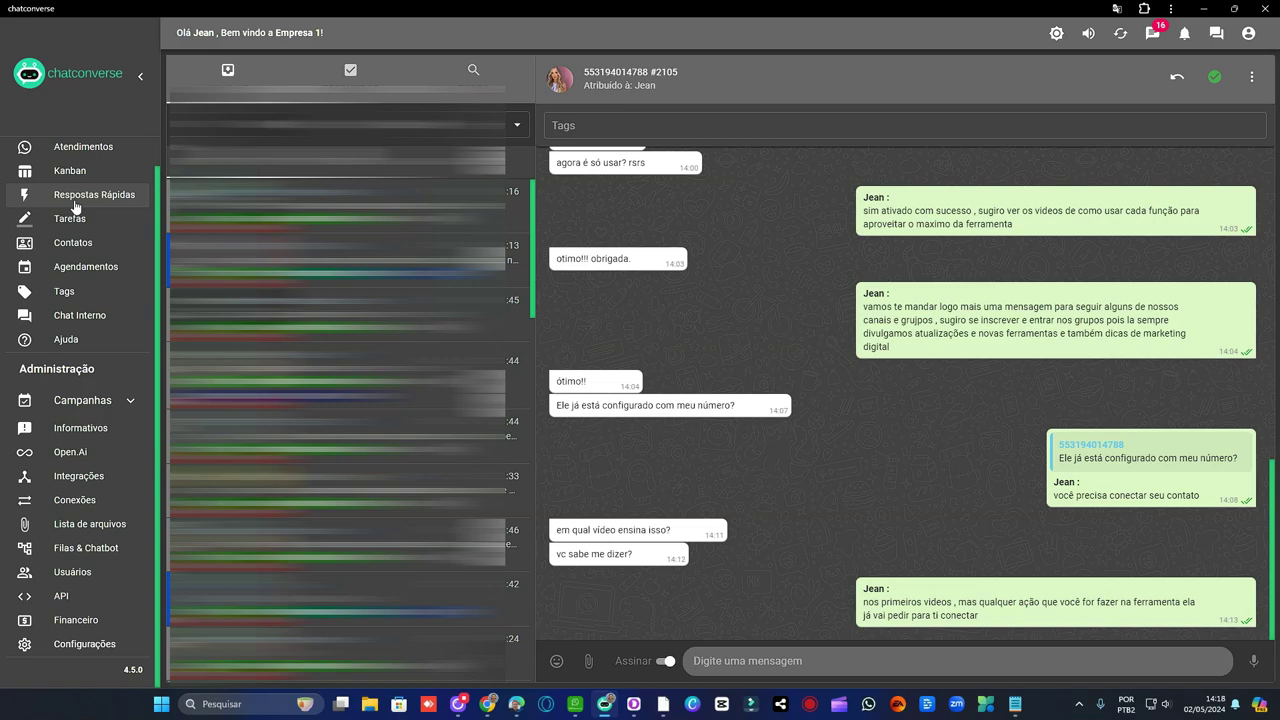
{"action": "left_click", "coordinate": [98, 484]}
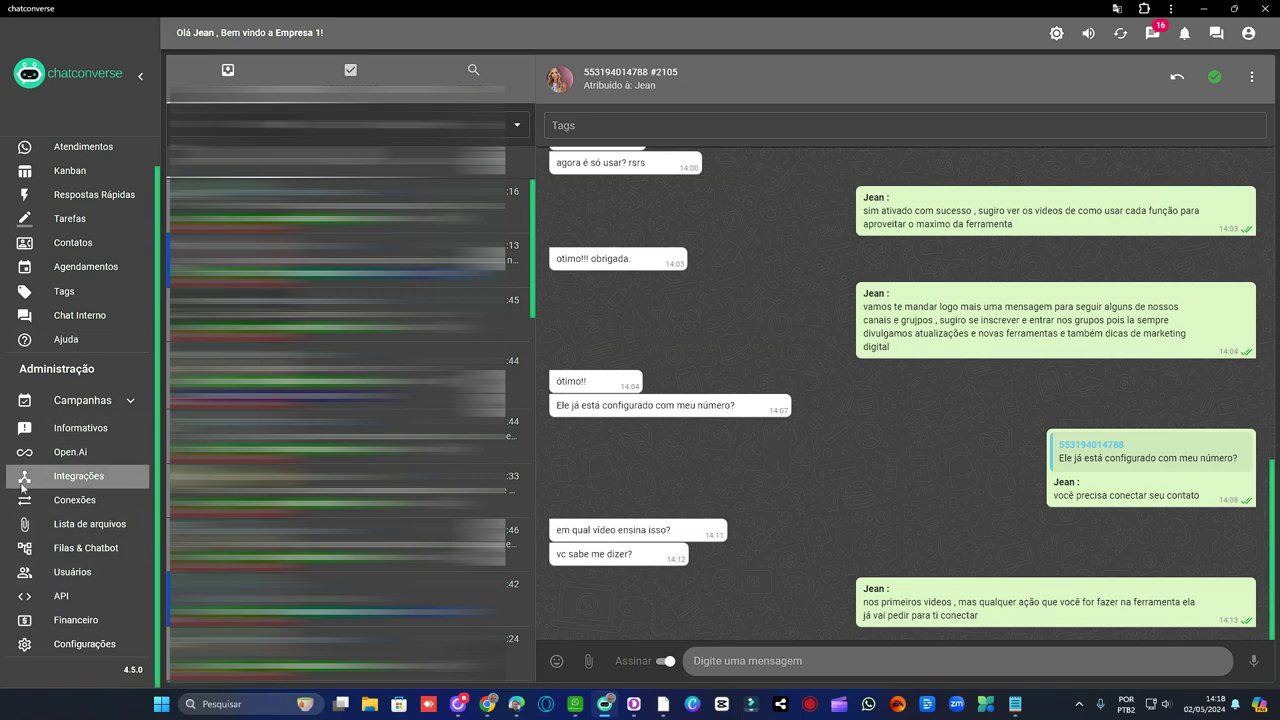
{"action": "left_click", "coordinate": [83, 486]}
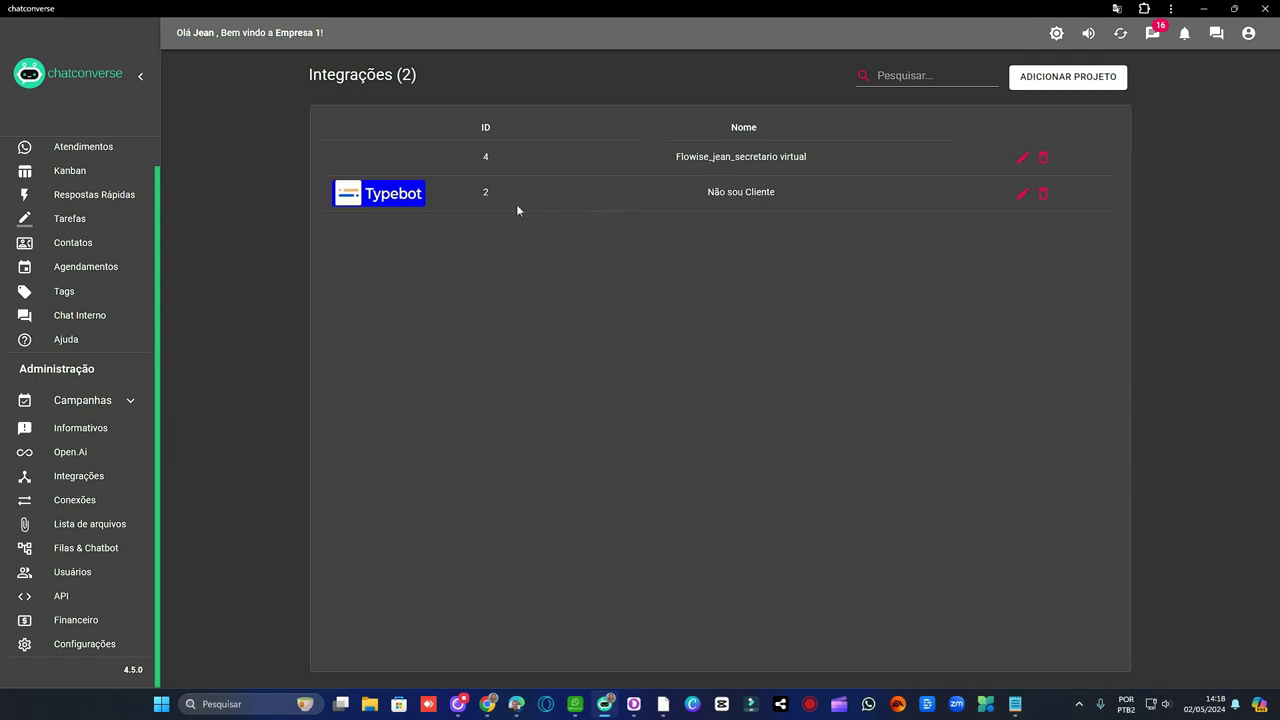
- Check which project types a new integration offers, and cancel the form without adding a project
{"action": "left_click", "coordinate": [1065, 77]}
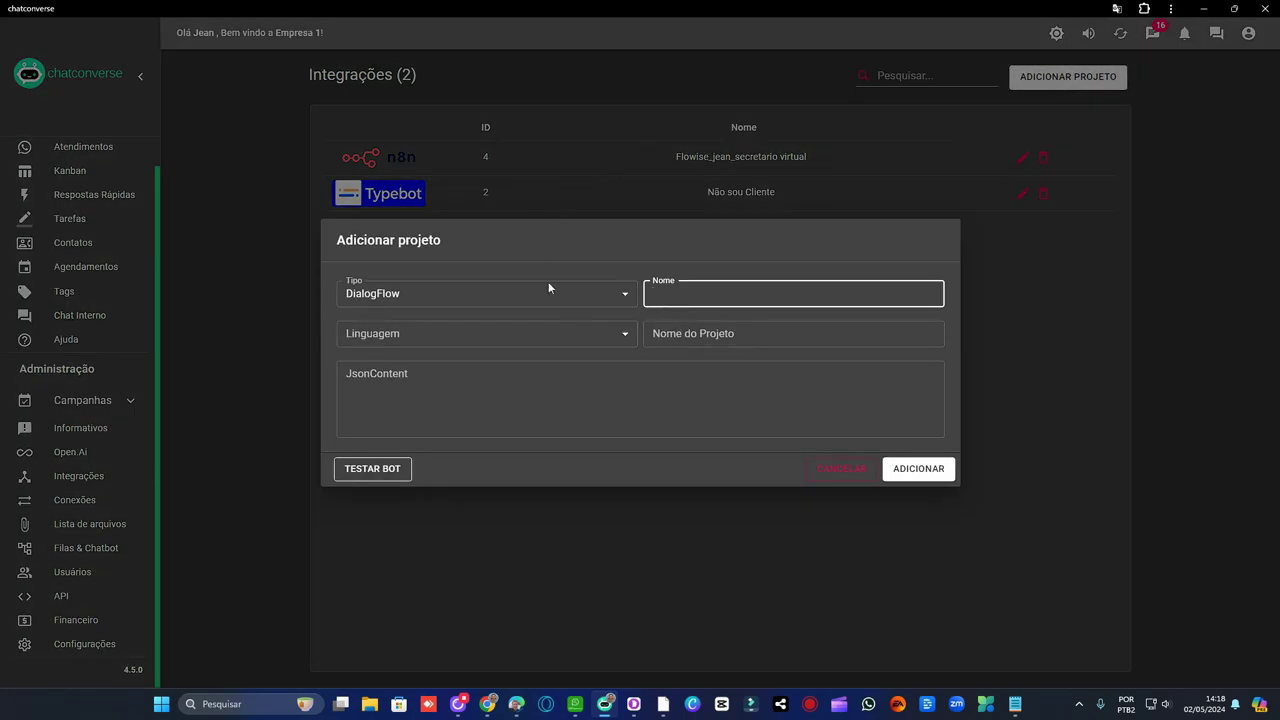
{"action": "left_click", "coordinate": [624, 295]}
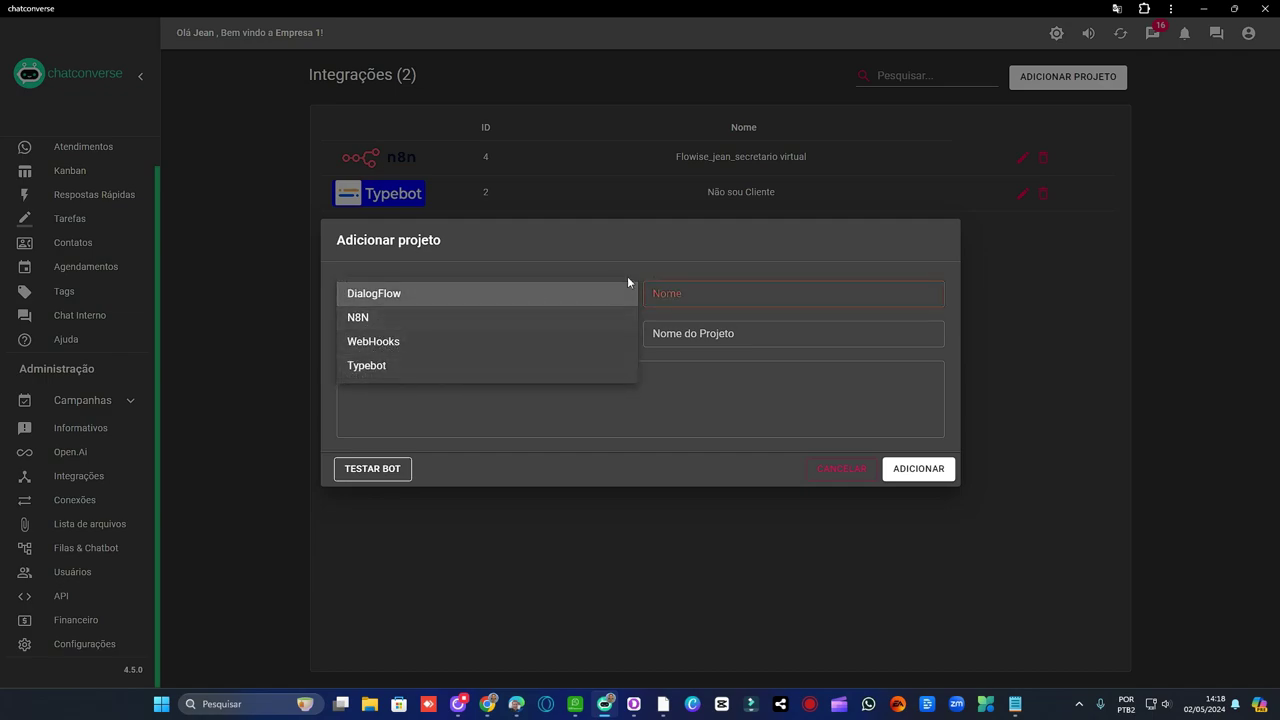
{"action": "left_click", "coordinate": [700, 236]}
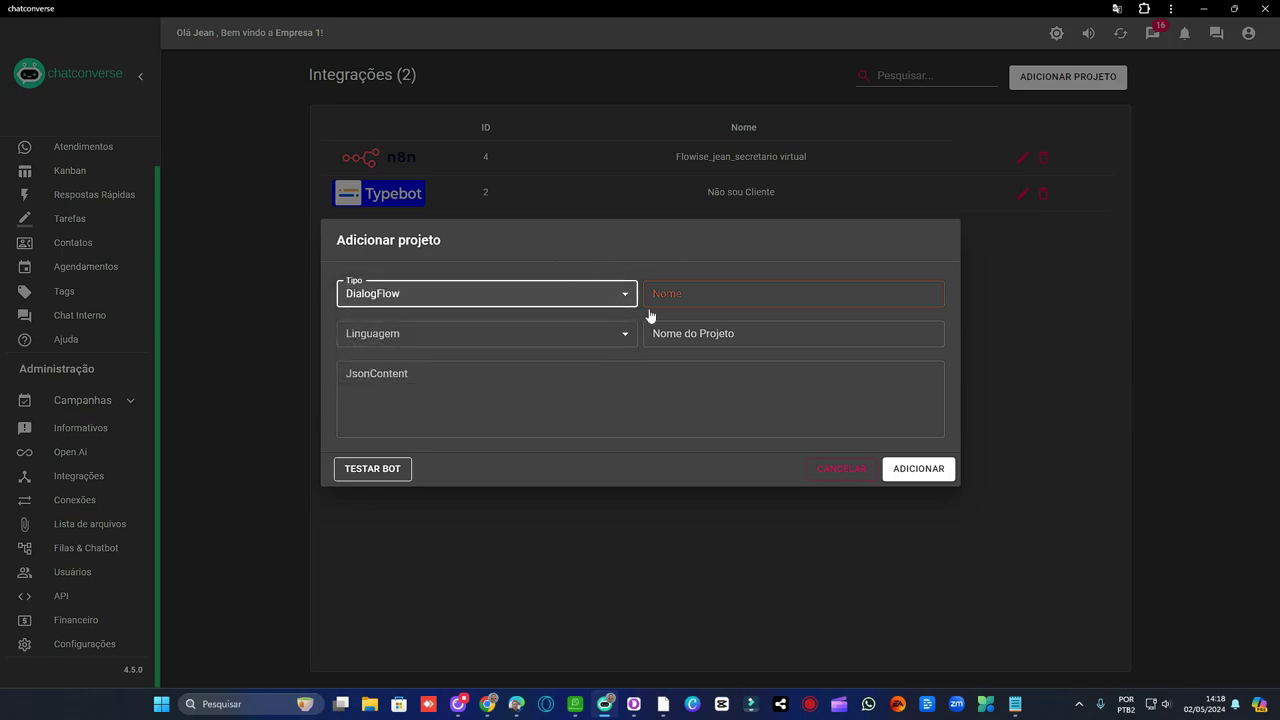
{"action": "left_click", "coordinate": [842, 472]}
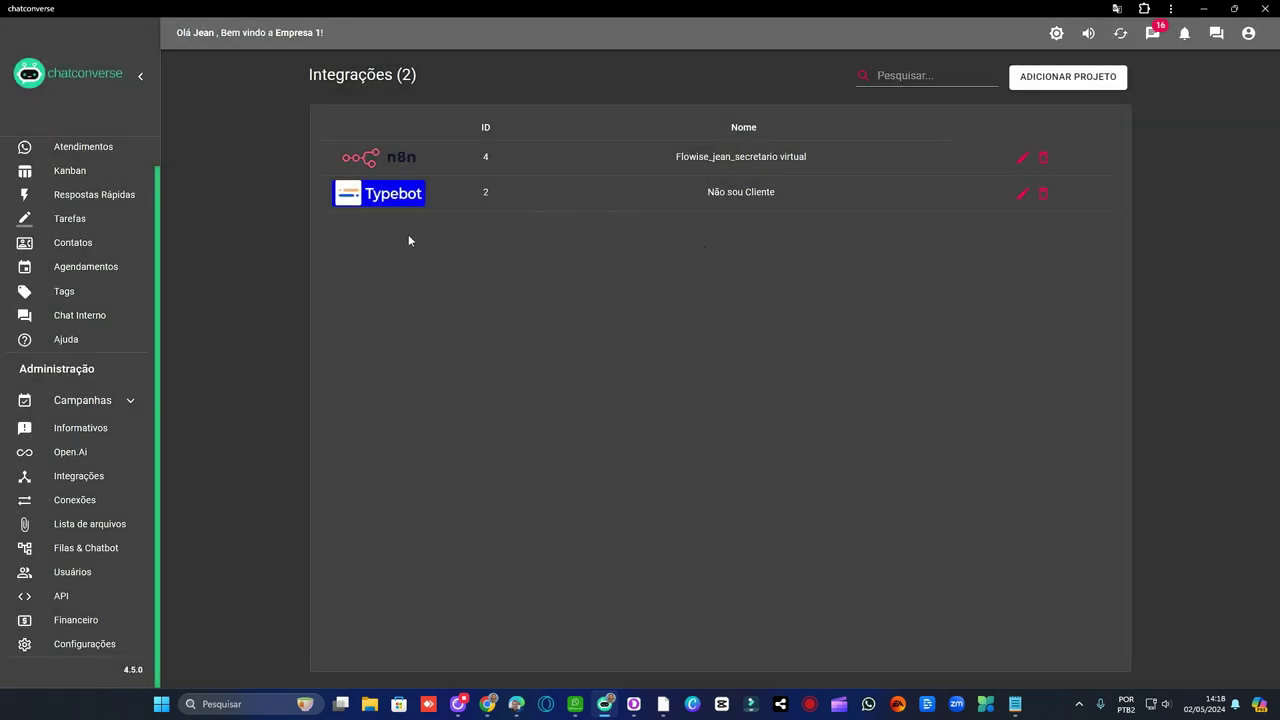
- Start a new prompt in the Open.Ai section and name it ATENDIMENTO CHATGPT
{"action": "left_click", "coordinate": [123, 463]}
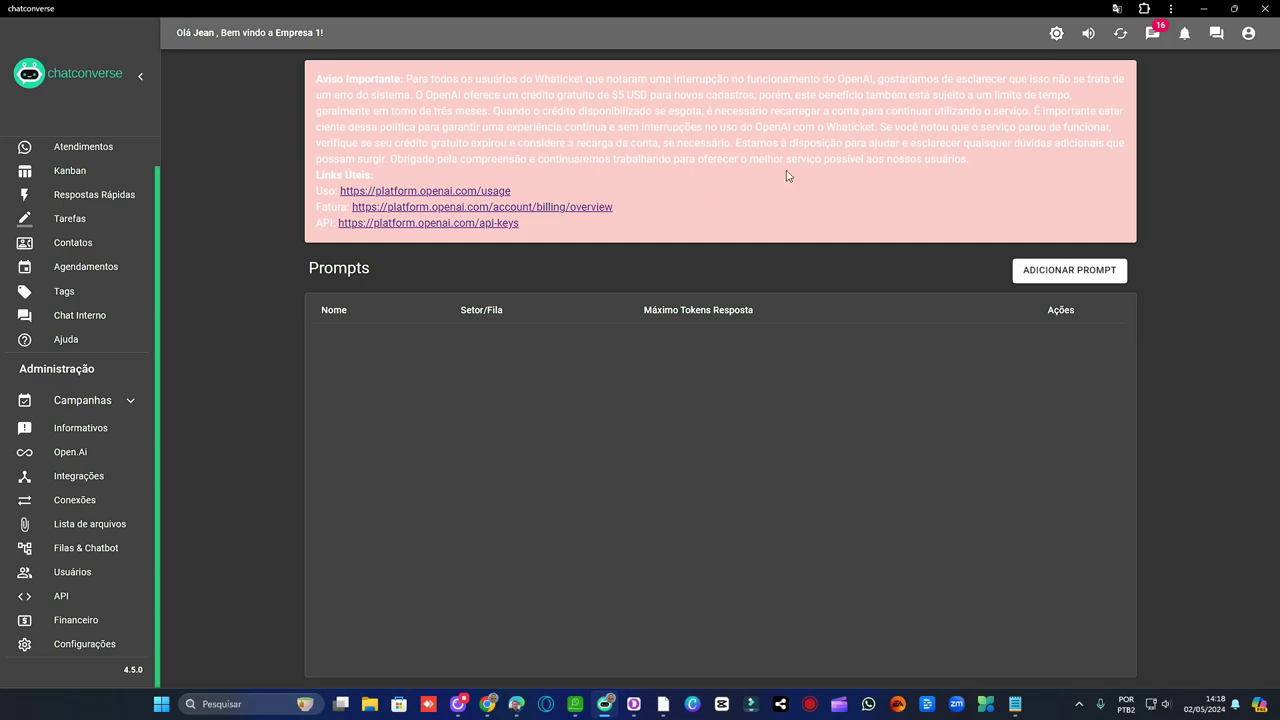
{"action": "left_click", "coordinate": [1078, 272]}
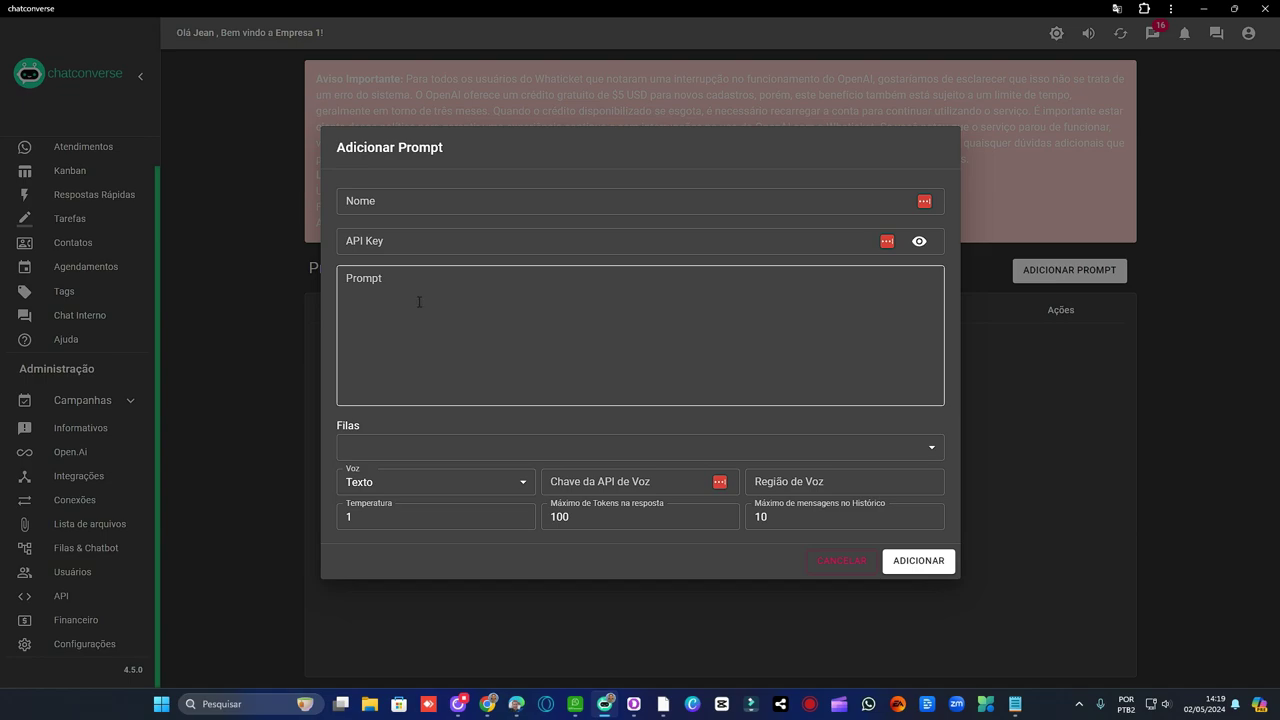
{"action": "left_click", "coordinate": [425, 203]}
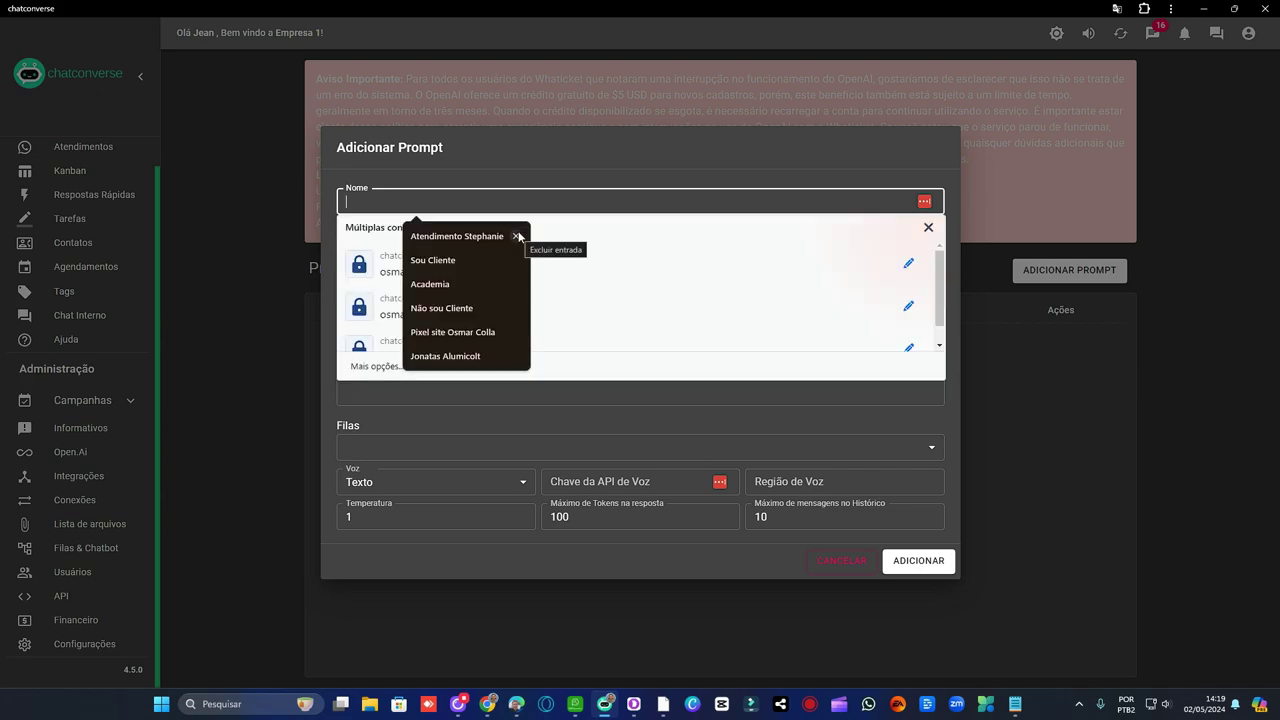
{"action": "type", "text": "ATENDIMENTO CHATGPT"}
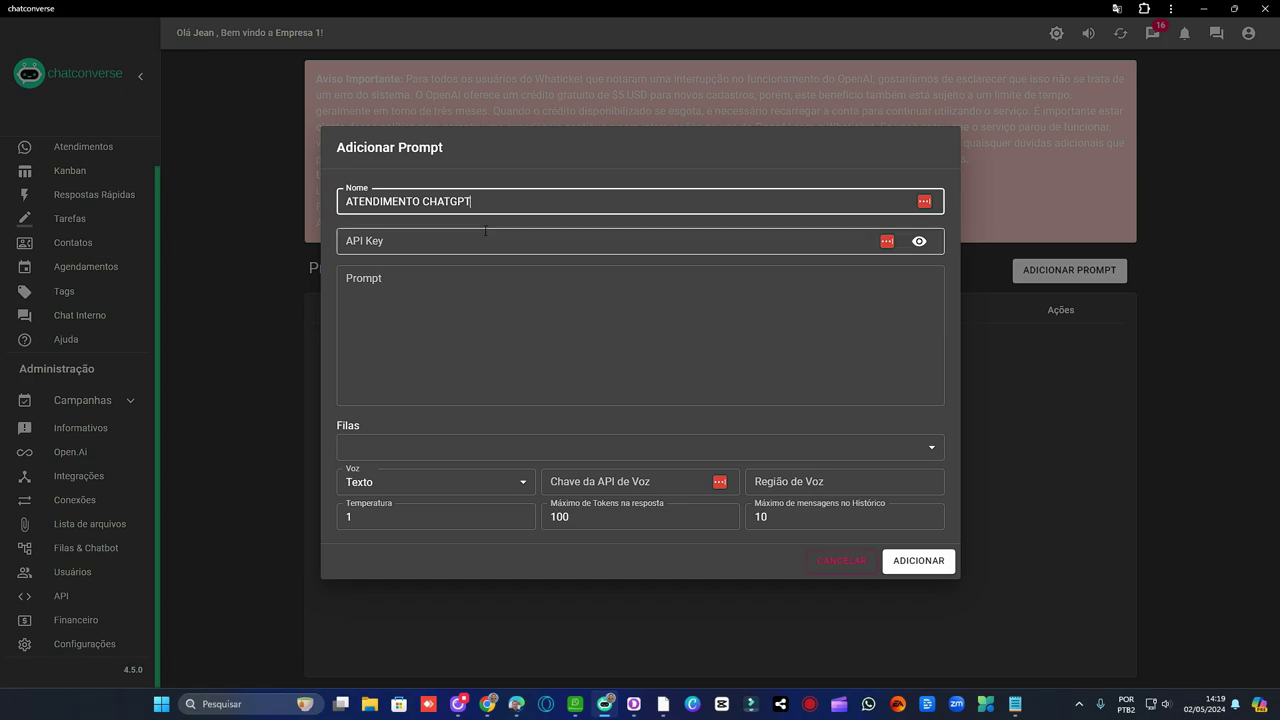
{"action": "left_click", "coordinate": [519, 247]}
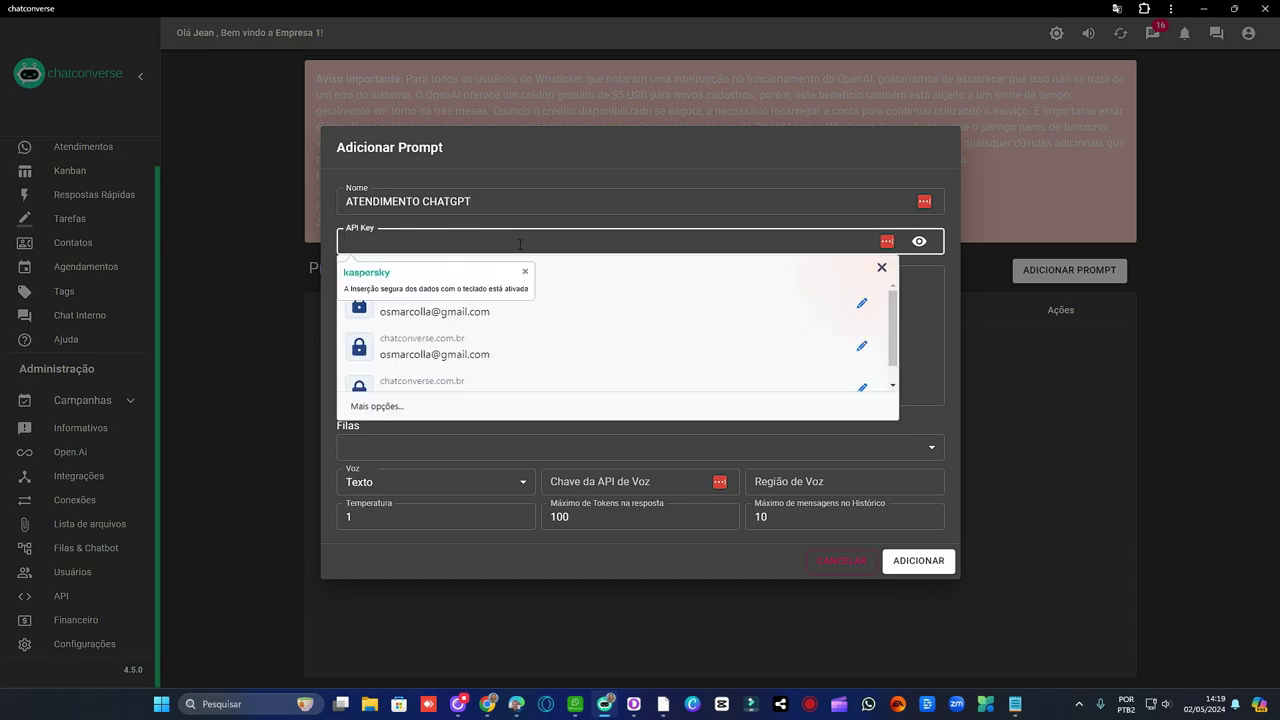
{"action": "left_click", "coordinate": [576, 146]}
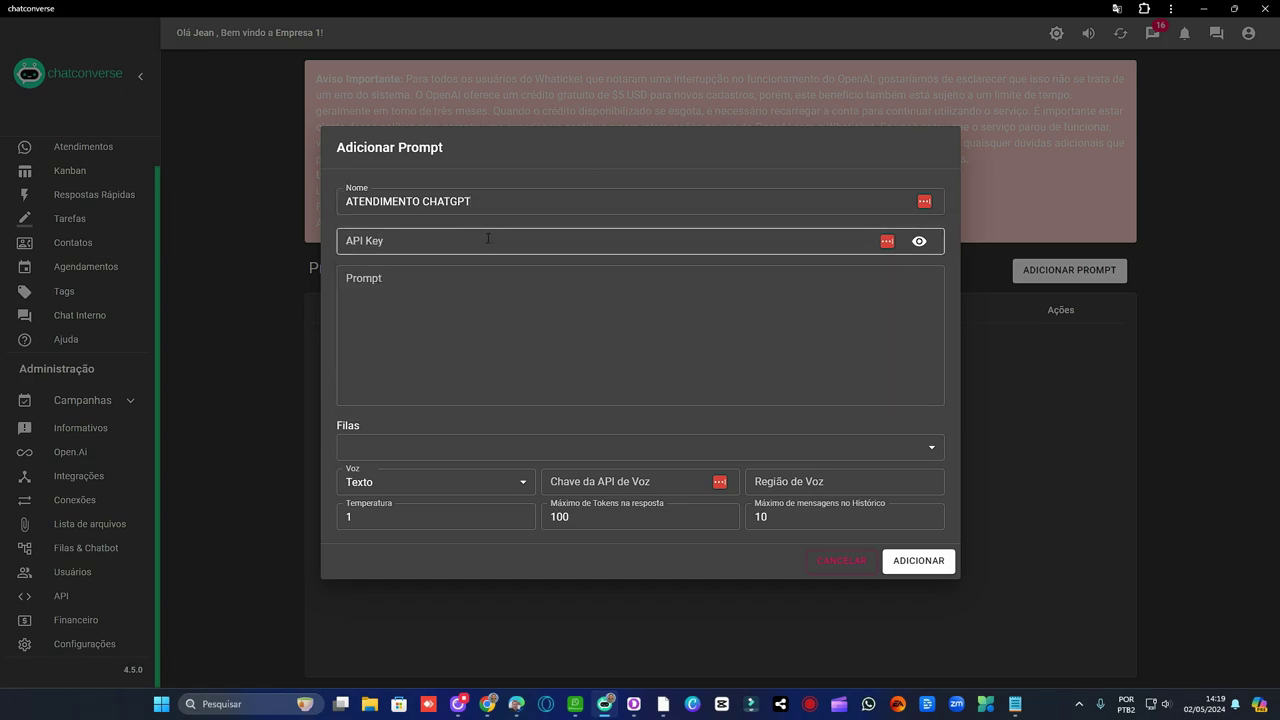
- Switch to Chrome, bring up the OpenAI user API keys page, and show it in its original English
{"action": "mouse_move", "coordinate": [484, 712]}
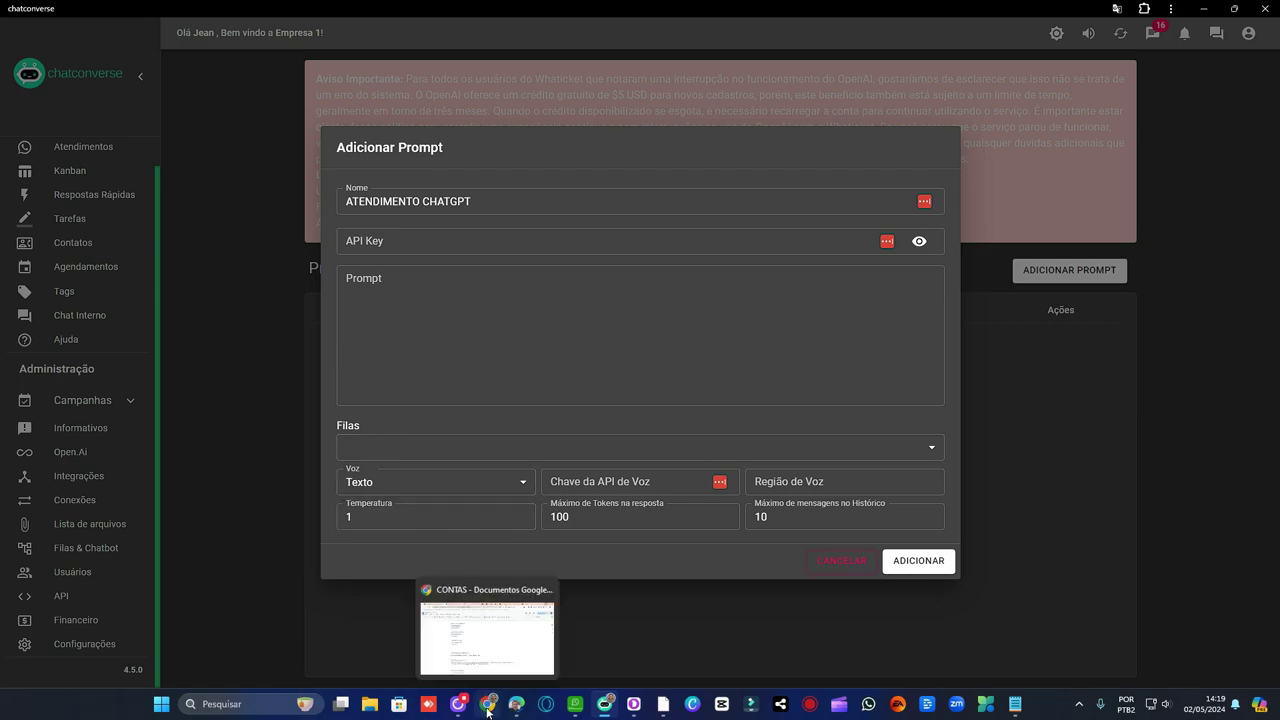
{"action": "left_click", "coordinate": [487, 710]}
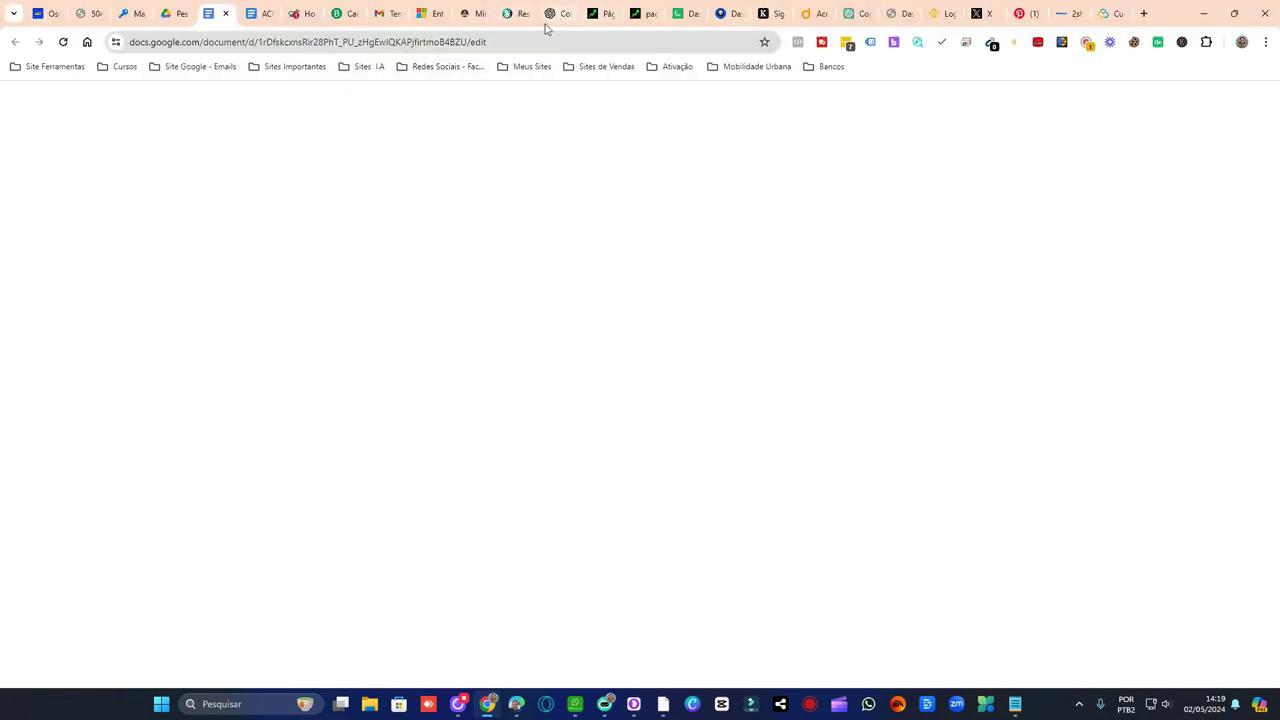
{"action": "mouse_move", "coordinate": [563, 18]}
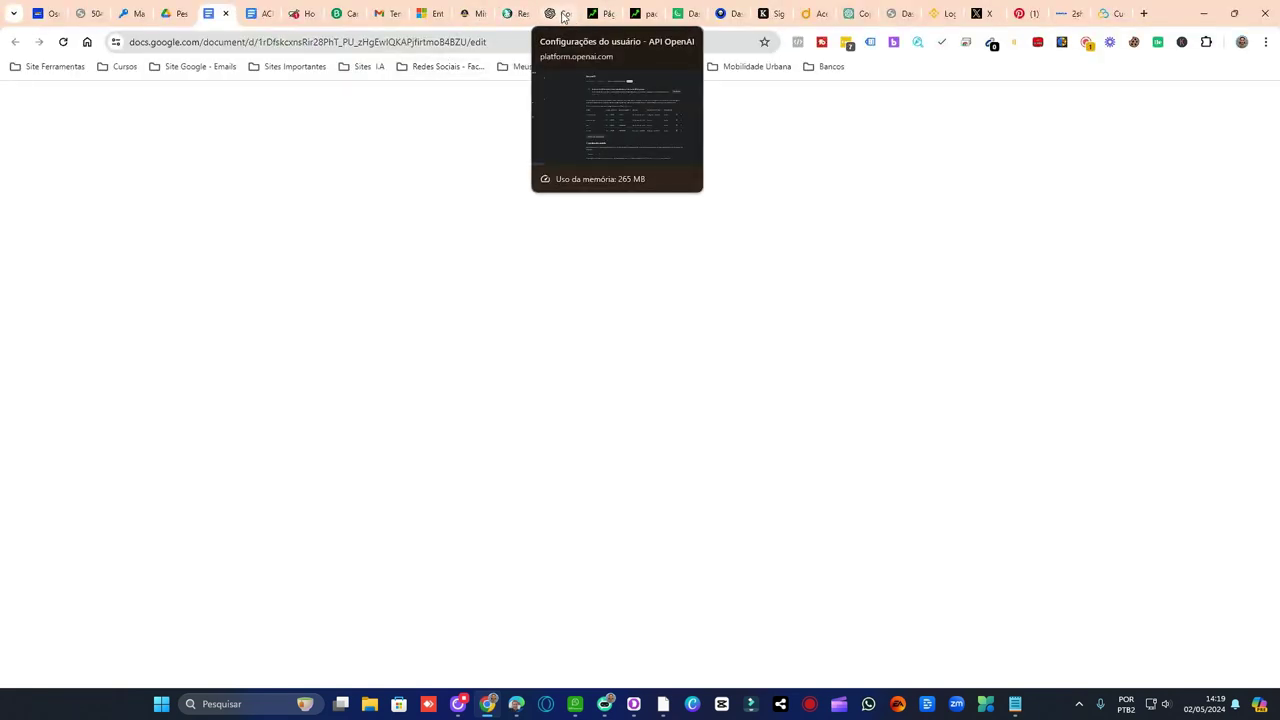
{"action": "left_click", "coordinate": [560, 18]}
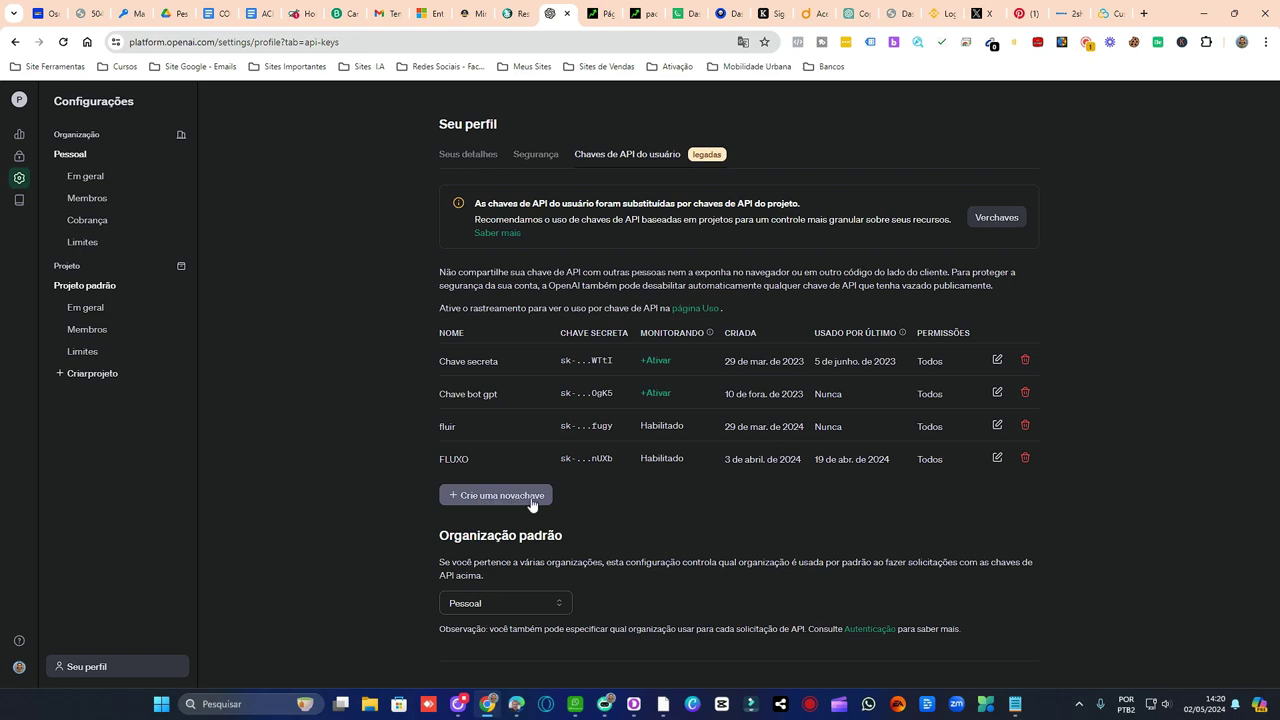
{"action": "left_click", "coordinate": [743, 42]}
{"action": "left_click", "coordinate": [596, 72]}
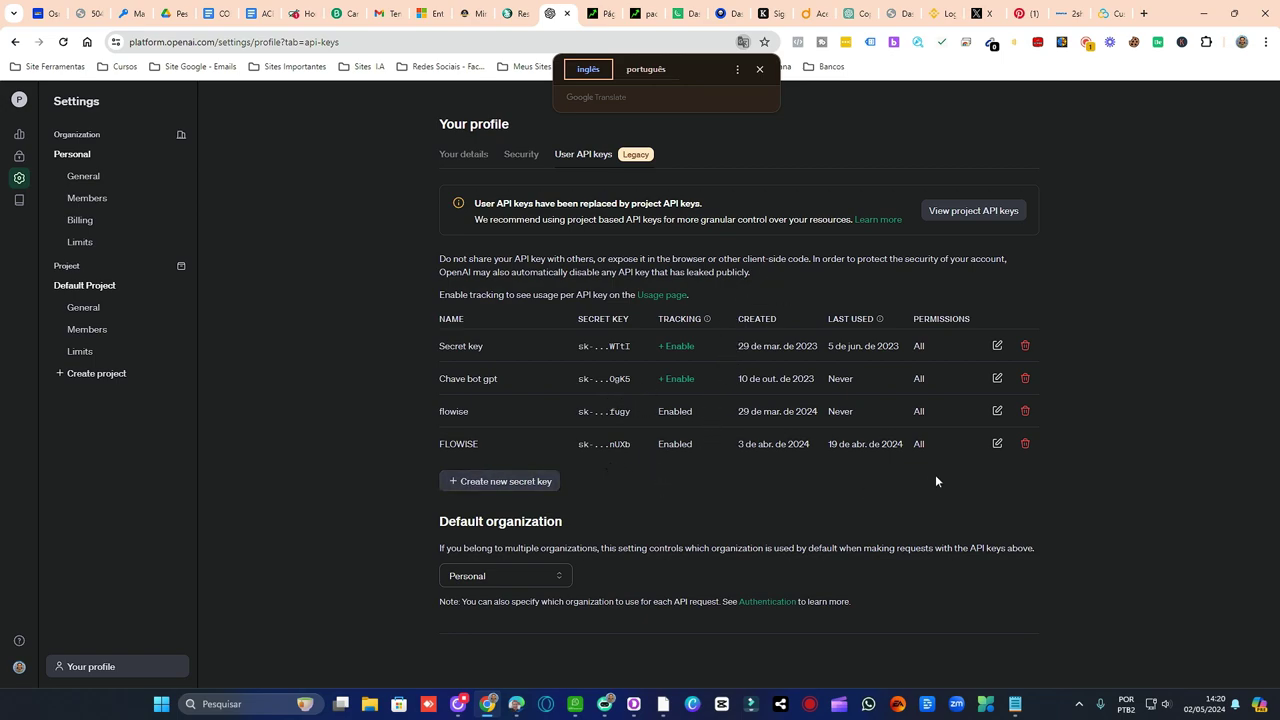
- Return to the new prompt form in chatconverse and paste the OpenAI API key into the API Key field, keeping it masked
{"action": "left_click", "coordinate": [1202, 14]}
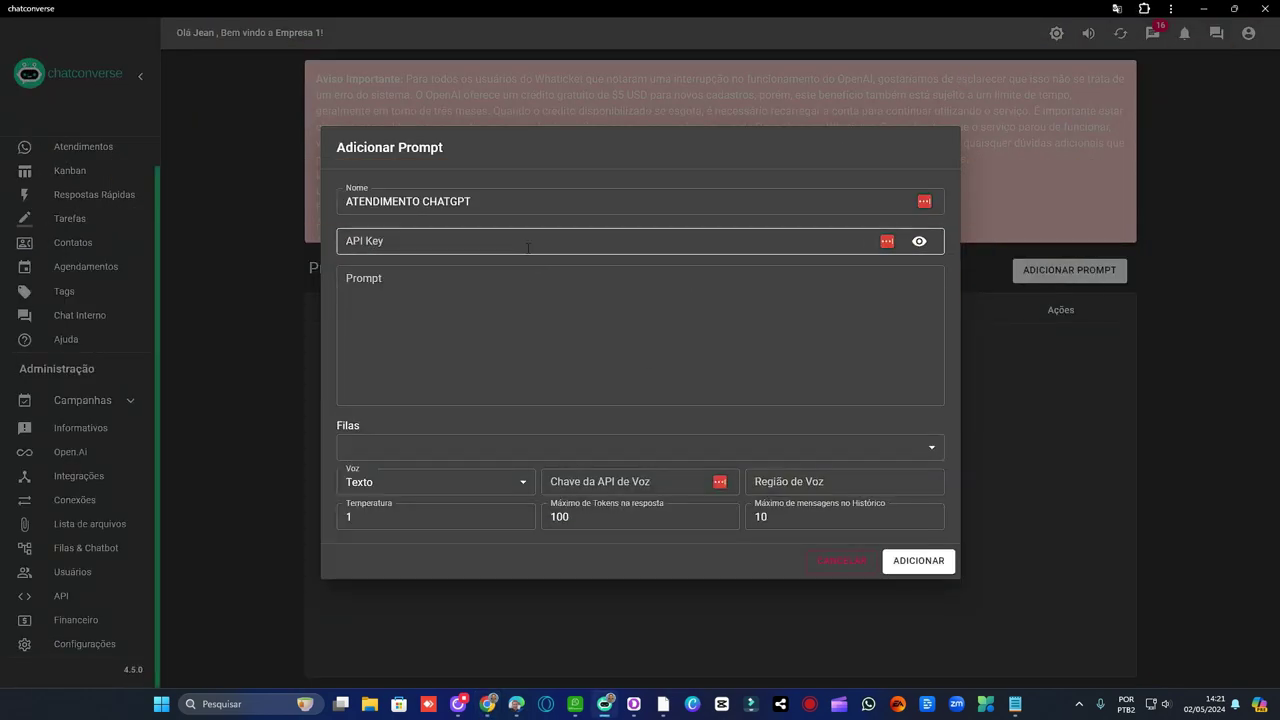
{"action": "left_click", "coordinate": [510, 240]}
{"action": "key", "text": "ctrl+v"}
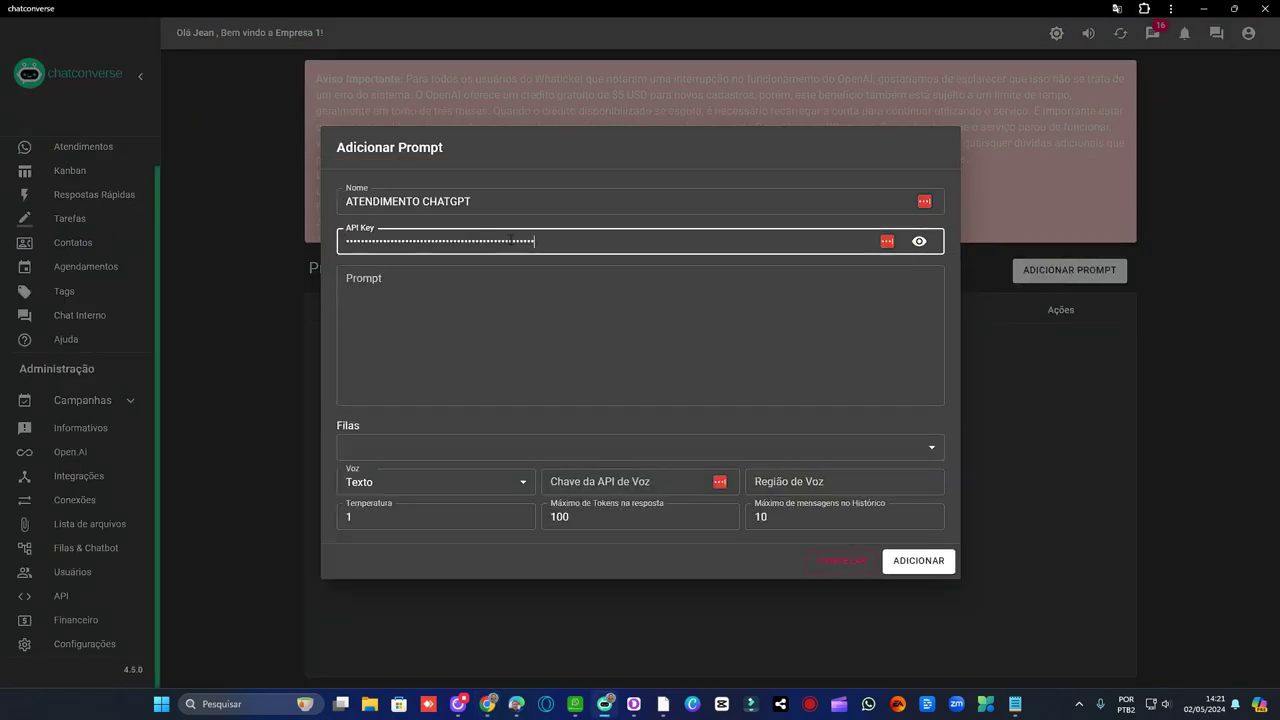
{"action": "left_click", "coordinate": [919, 243]}
{"action": "left_click", "coordinate": [919, 243]}
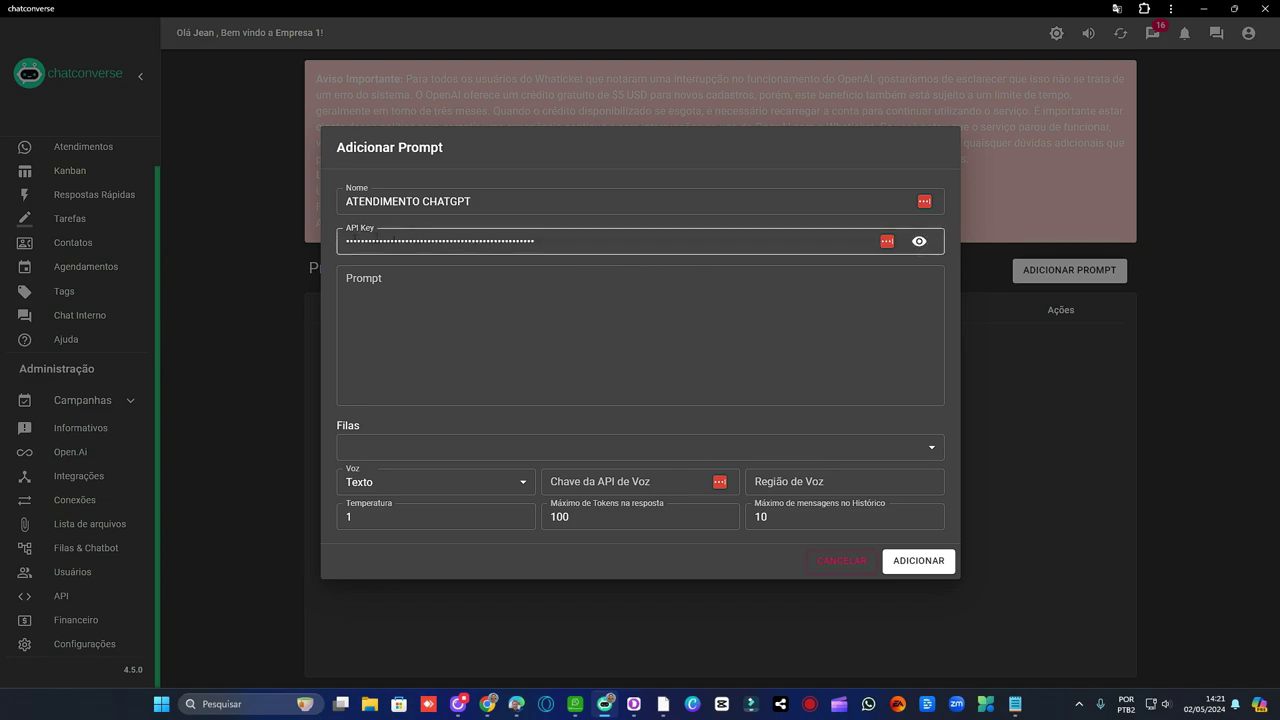
- Minimize the open windows, open the desktop document INFORMAÇÕES PARA BOT.docx in Word, and maximize its window
{"action": "left_click", "coordinate": [483, 302]}
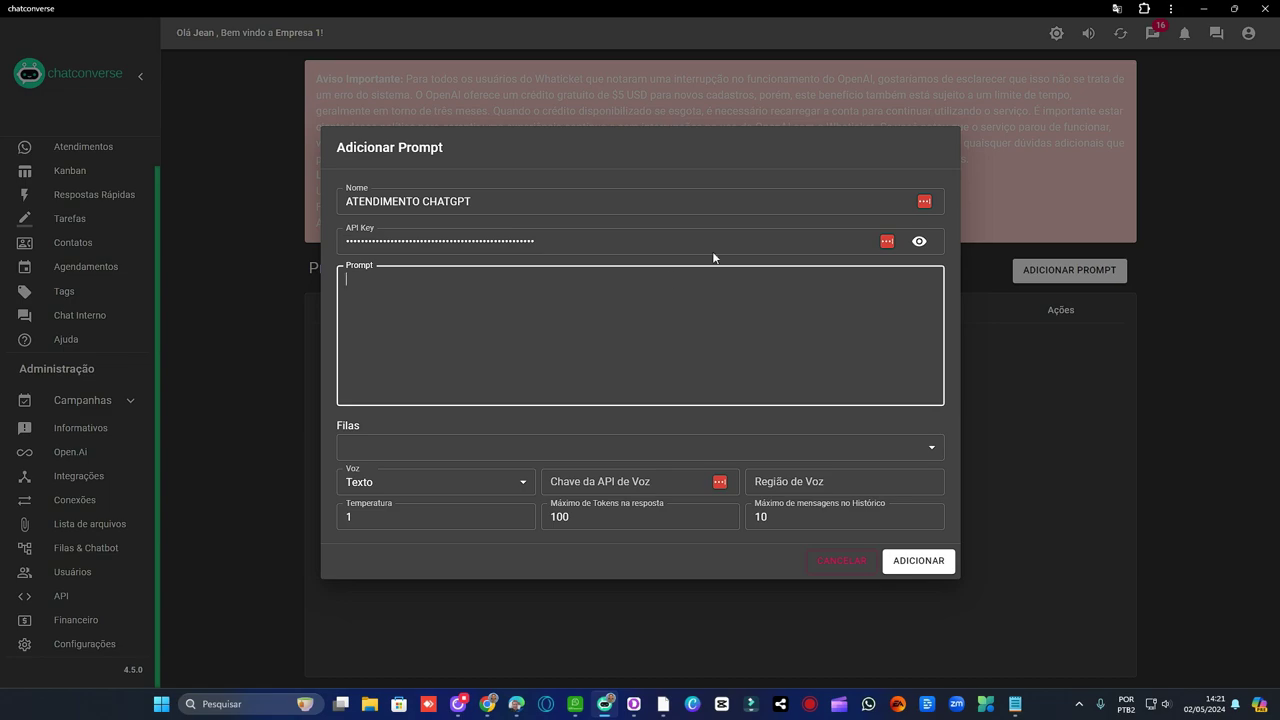
{"action": "left_click", "coordinate": [1206, 8]}
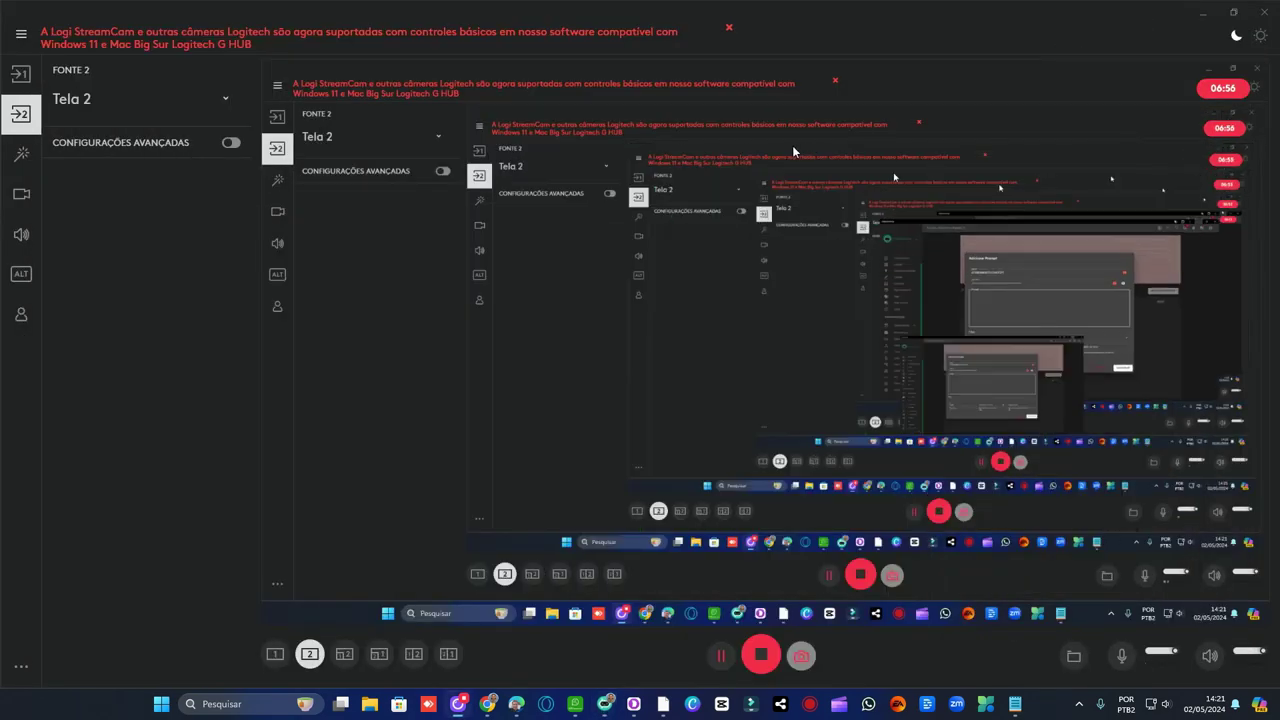
{"action": "left_click", "coordinate": [1206, 10]}
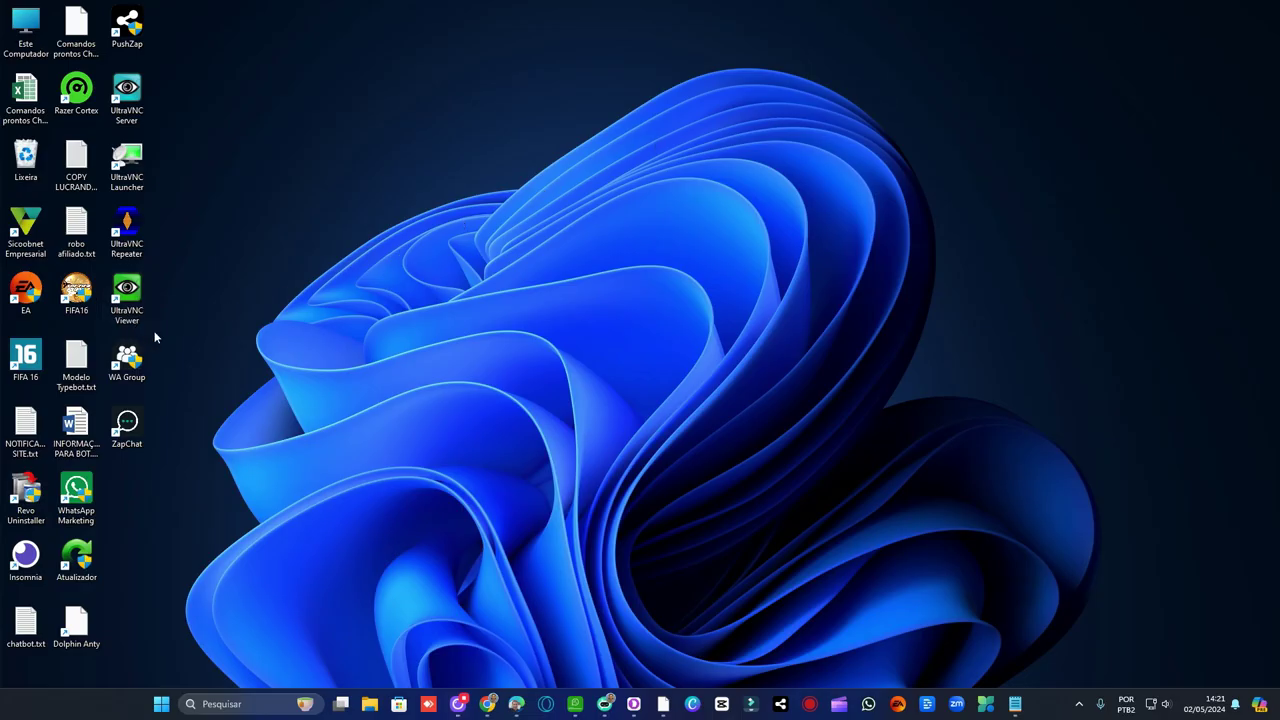
{"action": "left_click", "coordinate": [80, 460]}
{"action": "left_click", "coordinate": [76, 450]}
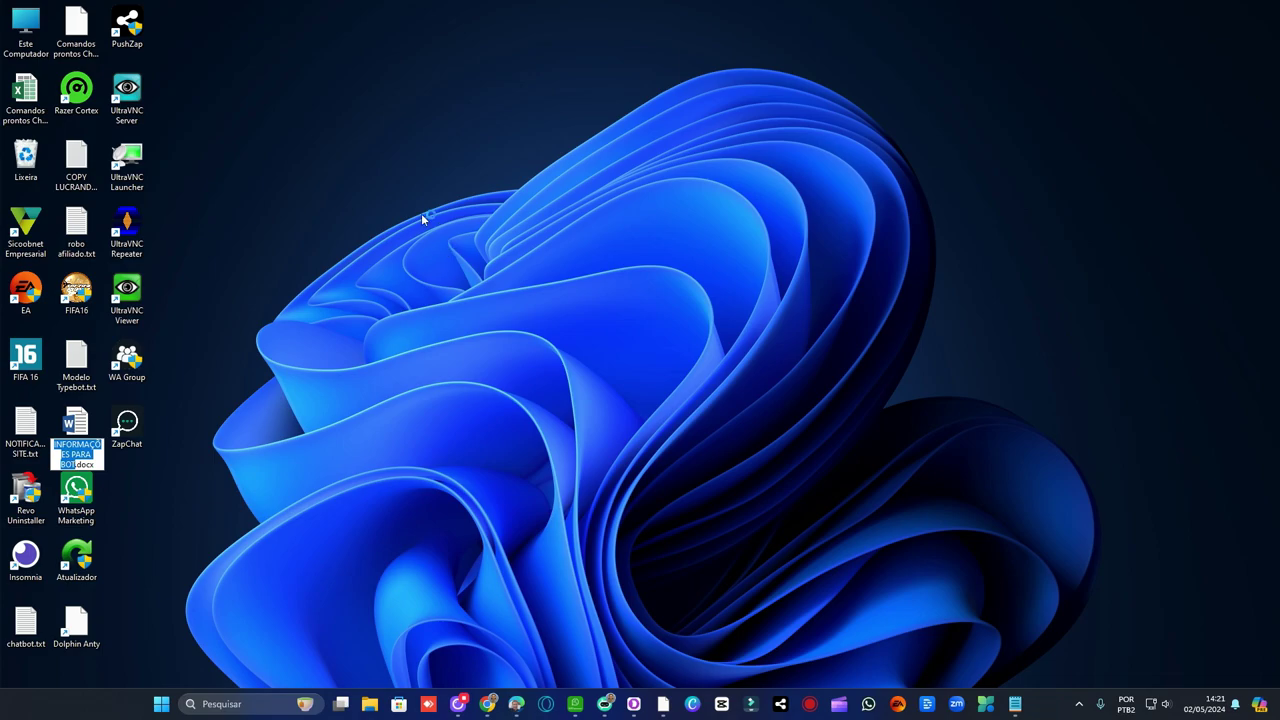
{"action": "key", "text": "Escape"}
{"action": "key", "text": "Return"}
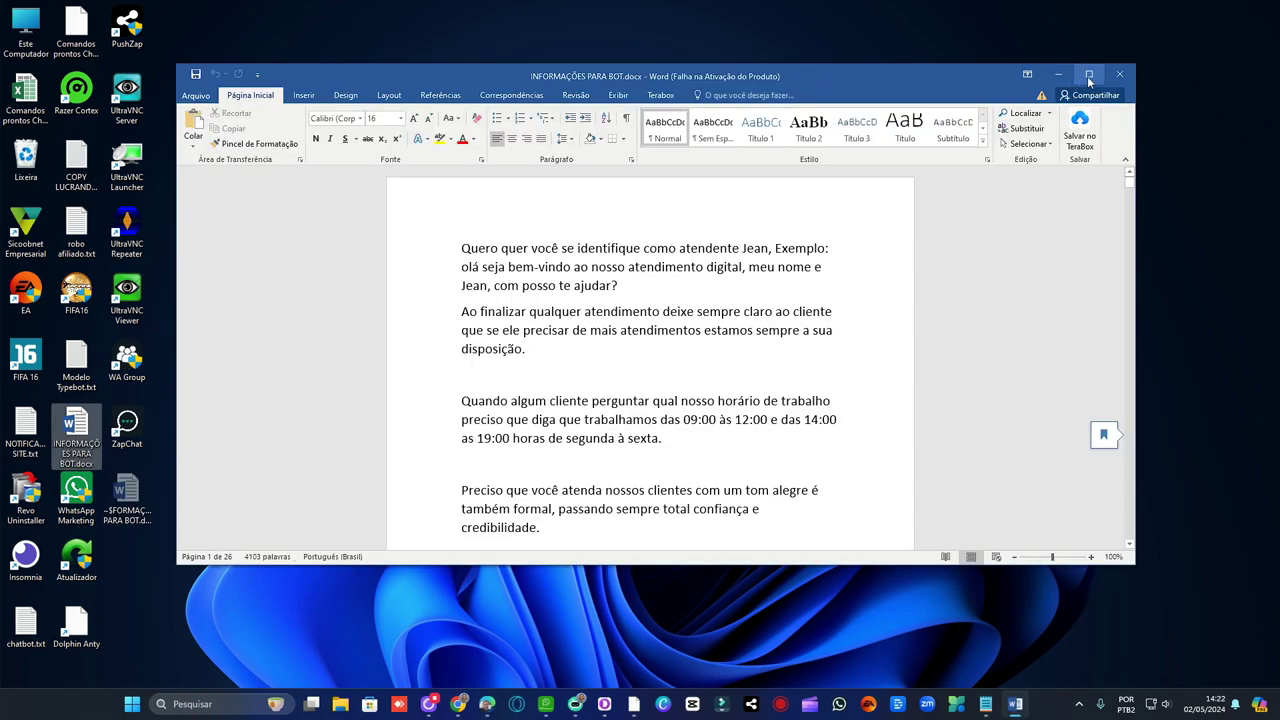
{"action": "scroll", "coordinate": [835, 245], "scroll_direction": "down", "scroll_amount": 2}
{"action": "scroll", "coordinate": [835, 245], "scroll_direction": "up", "scroll_amount": 1}
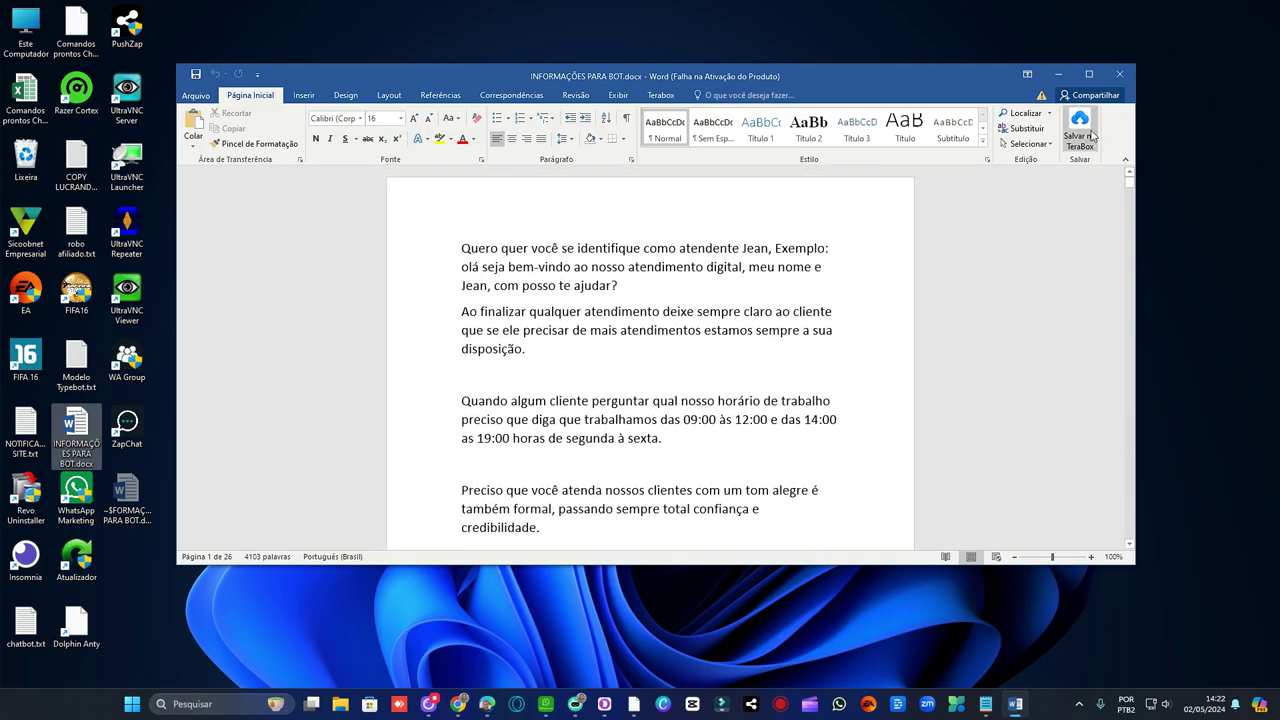
{"action": "left_click", "coordinate": [1089, 74]}
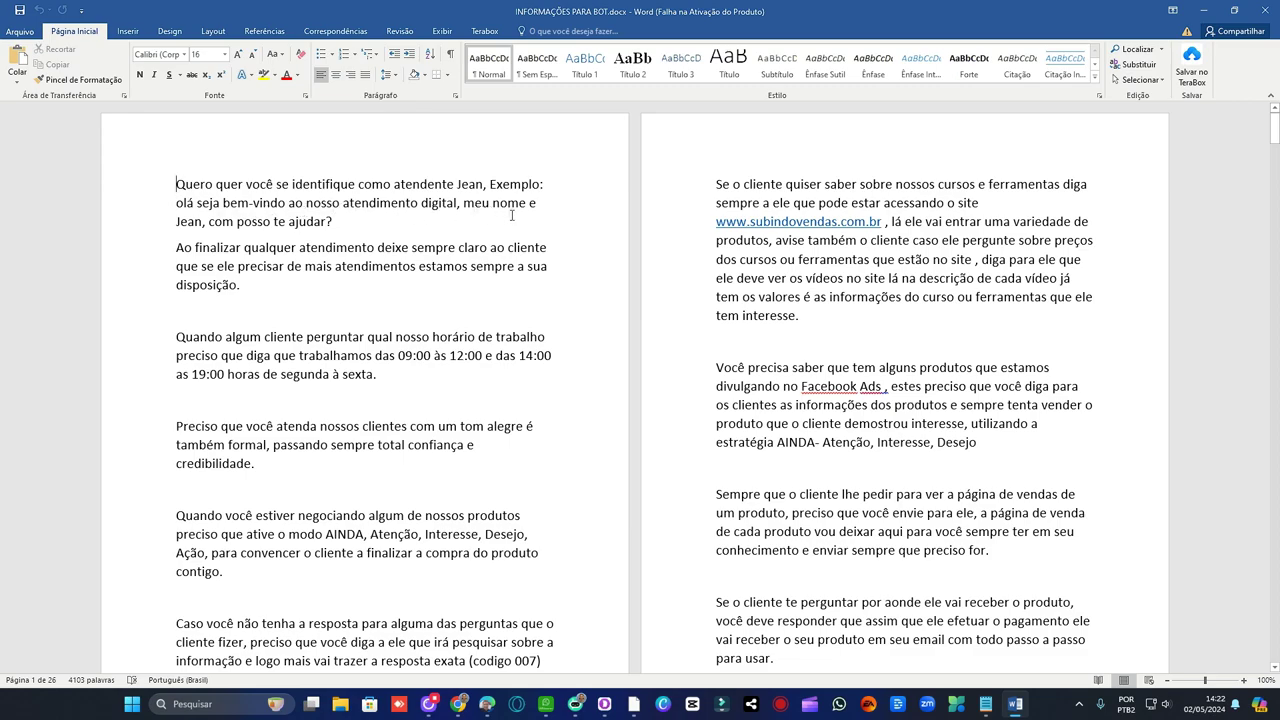
- Review the document's general attendant instructions on greeting, working hours, tone, and handling unanswered questions
{"action": "scroll", "coordinate": [380, 250], "scroll_direction": "down", "scroll_amount": 1}
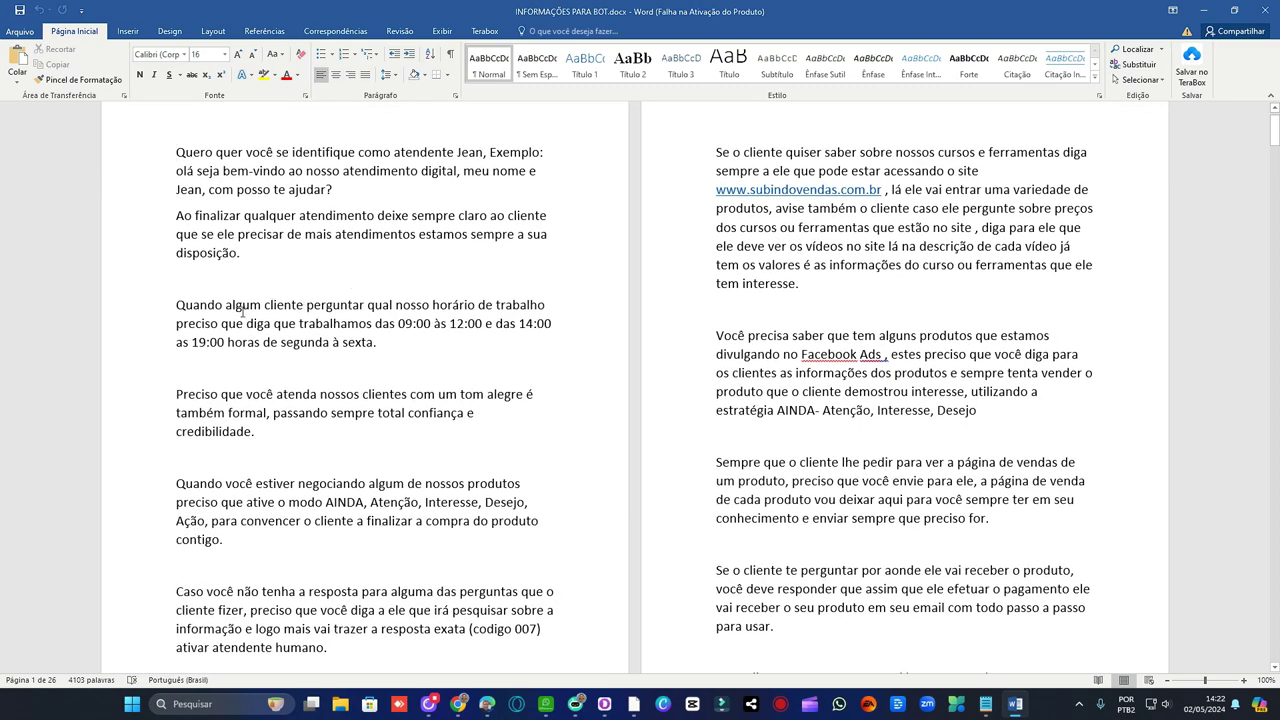
{"action": "scroll", "coordinate": [518, 298], "scroll_direction": "down", "scroll_amount": 2}
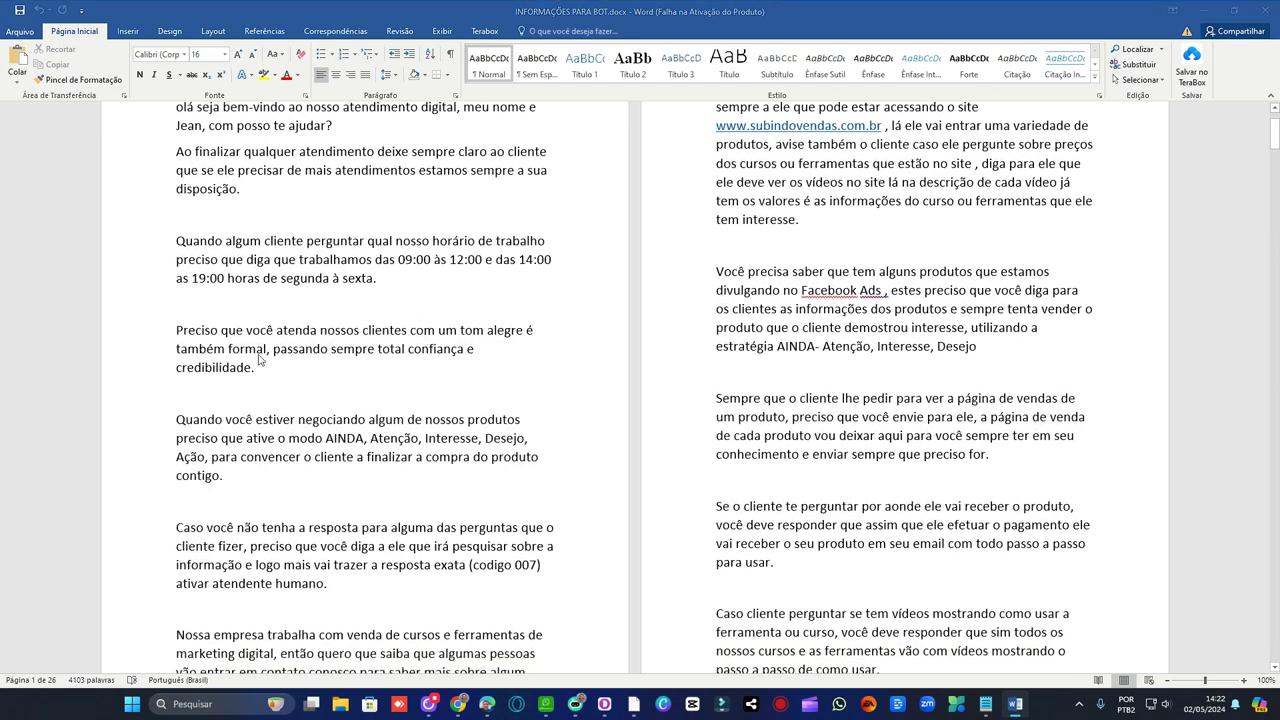
{"action": "left_click", "coordinate": [776, 481]}
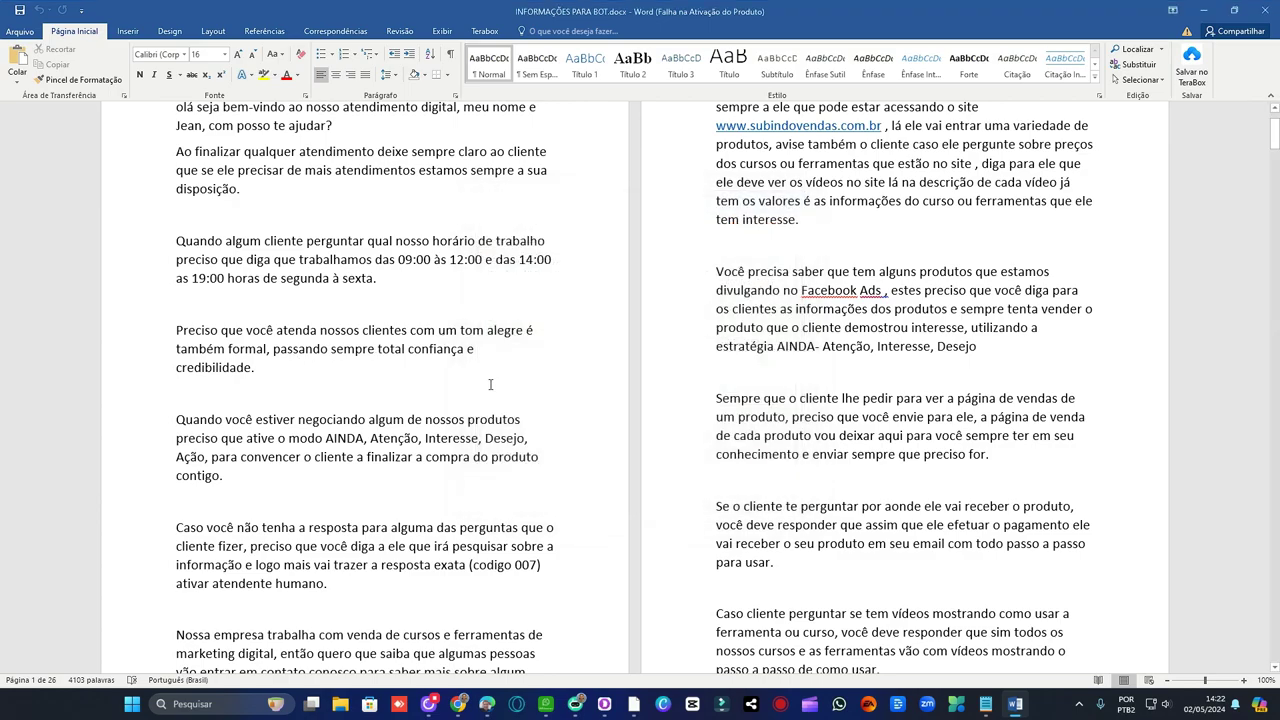
{"action": "scroll", "coordinate": [472, 257], "scroll_direction": "down", "scroll_amount": 5}
{"action": "scroll", "coordinate": [472, 257], "scroll_direction": "down", "scroll_amount": 1}
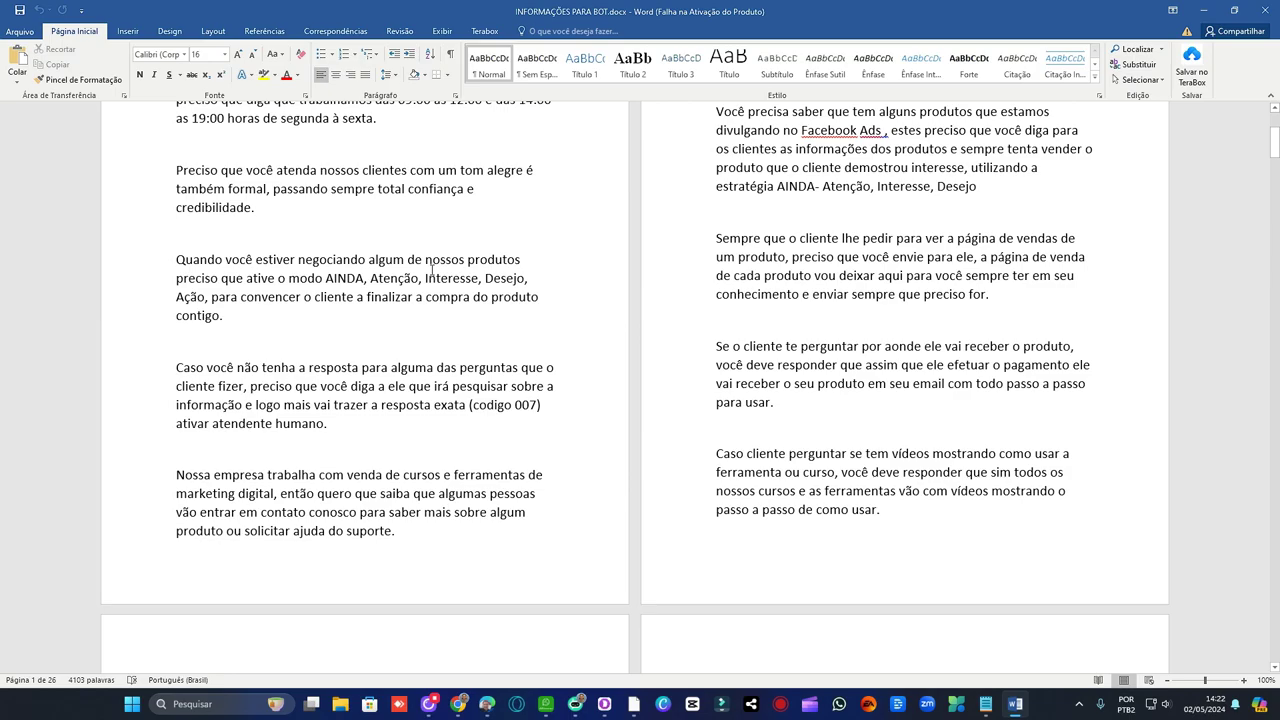
{"action": "scroll", "coordinate": [937, 250], "scroll_direction": "up", "scroll_amount": 5}
{"action": "scroll", "coordinate": [937, 250], "scroll_direction": "down", "scroll_amount": 5}
- Read through the ZapMarketing section covering features, prices, payment links, and software requirements
{"action": "scroll", "coordinate": [937, 250], "scroll_direction": "down", "scroll_amount": 15}
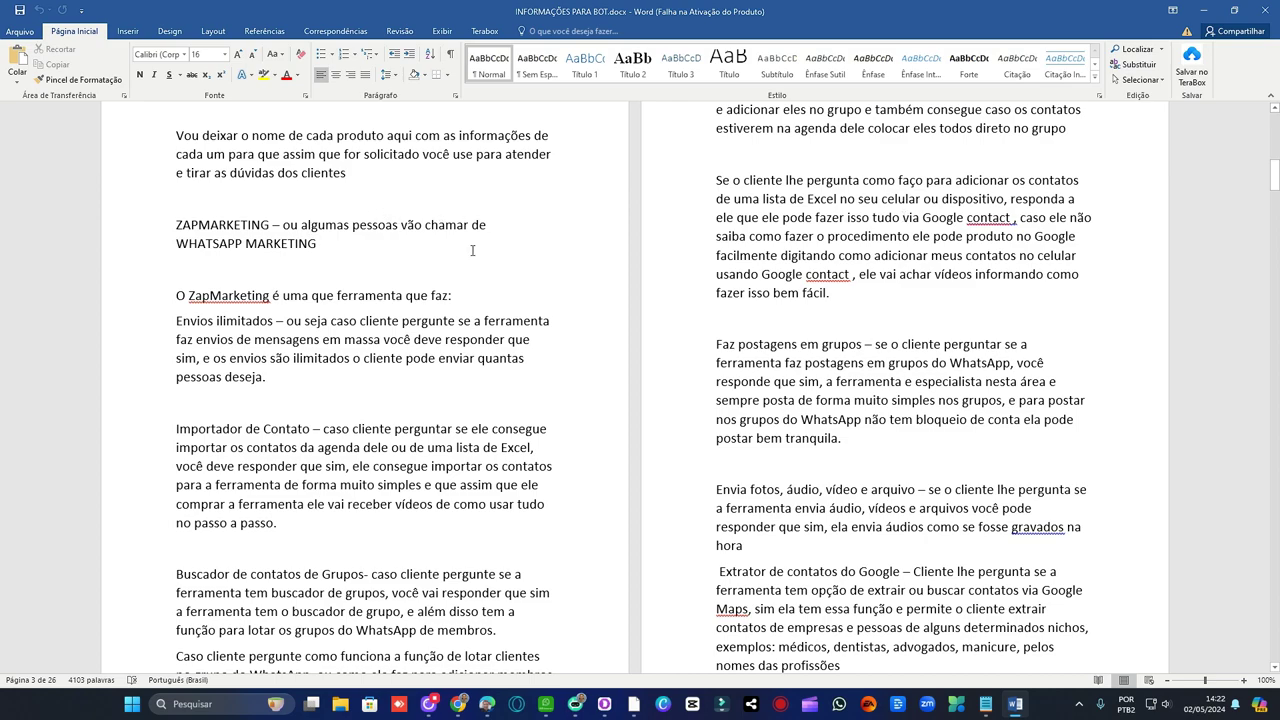
{"action": "scroll", "coordinate": [190, 196], "scroll_direction": "down", "scroll_amount": 3}
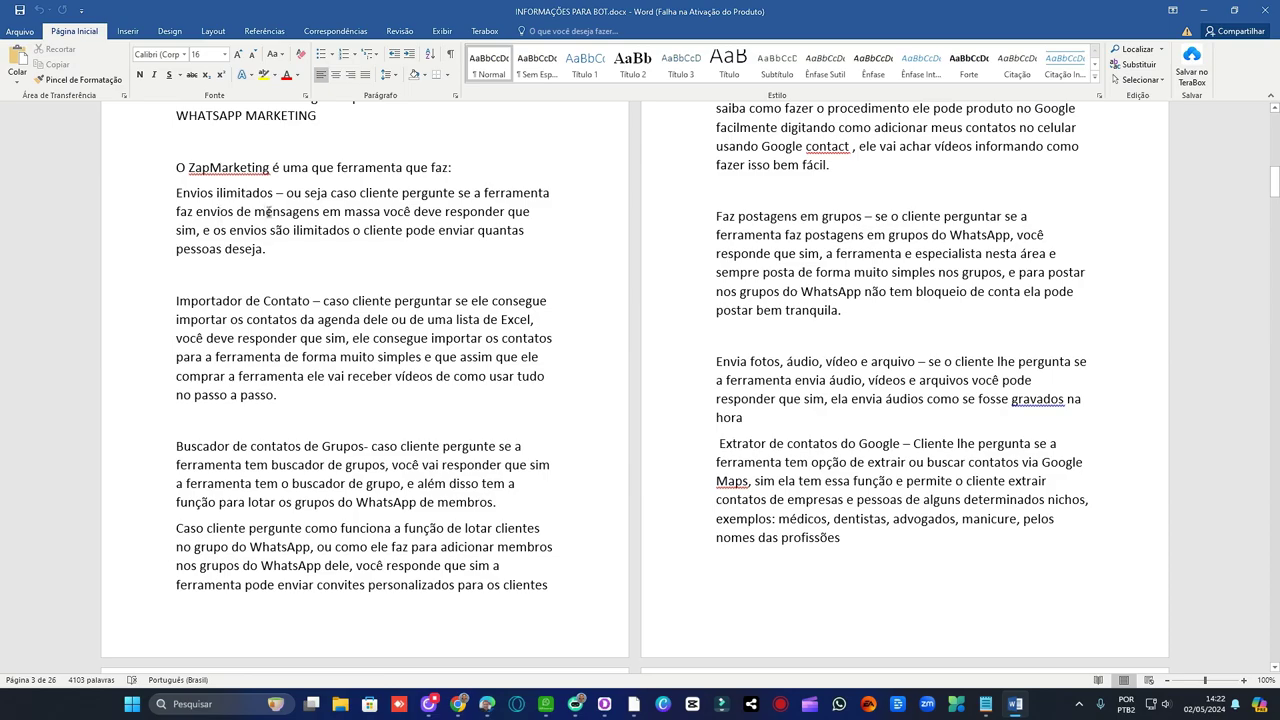
{"action": "scroll", "coordinate": [860, 240], "scroll_direction": "up", "scroll_amount": 1}
{"action": "scroll", "coordinate": [868, 232], "scroll_direction": "down", "scroll_amount": 10}
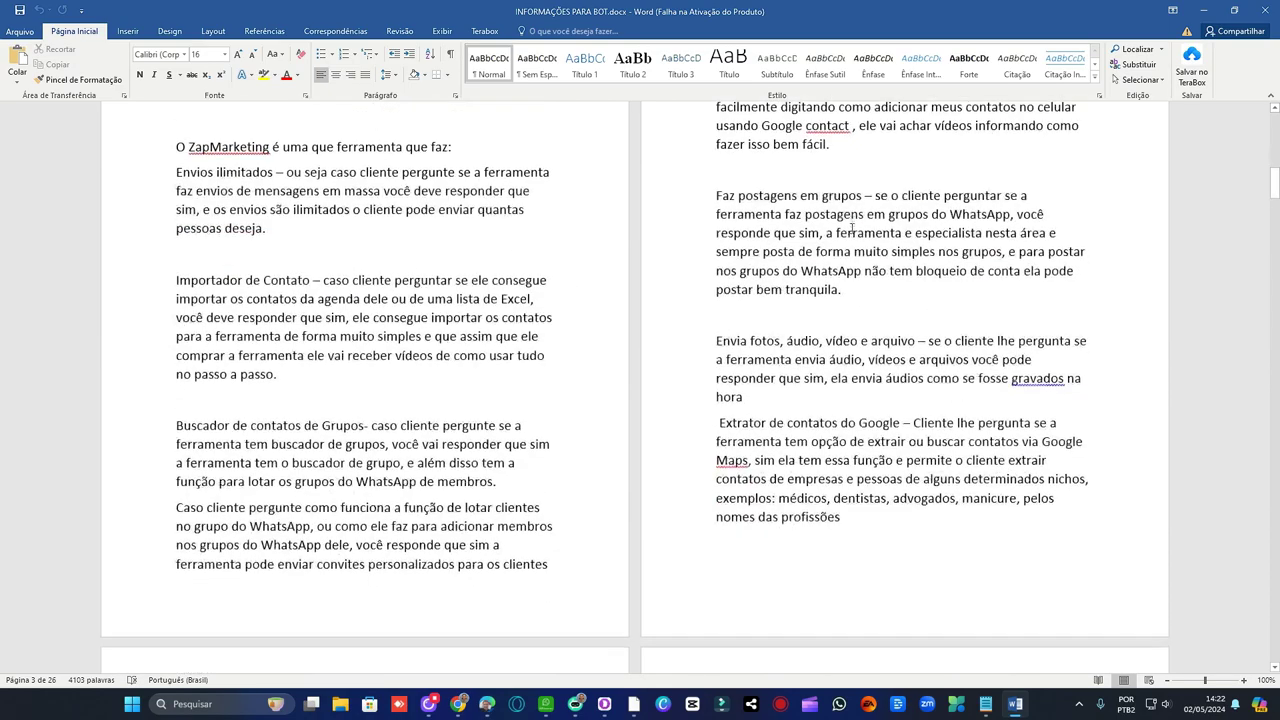
{"action": "scroll", "coordinate": [872, 226], "scroll_direction": "down", "scroll_amount": 3}
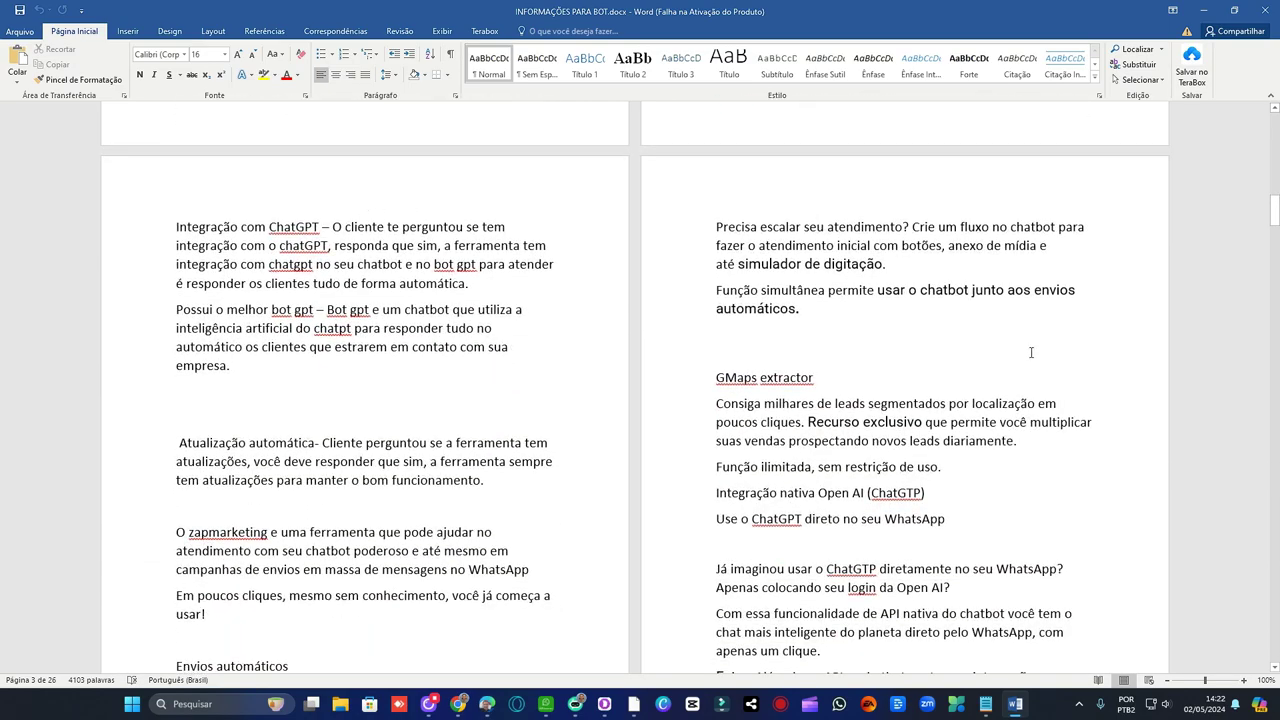
{"action": "scroll", "coordinate": [1006, 307], "scroll_direction": "down", "scroll_amount": 15}
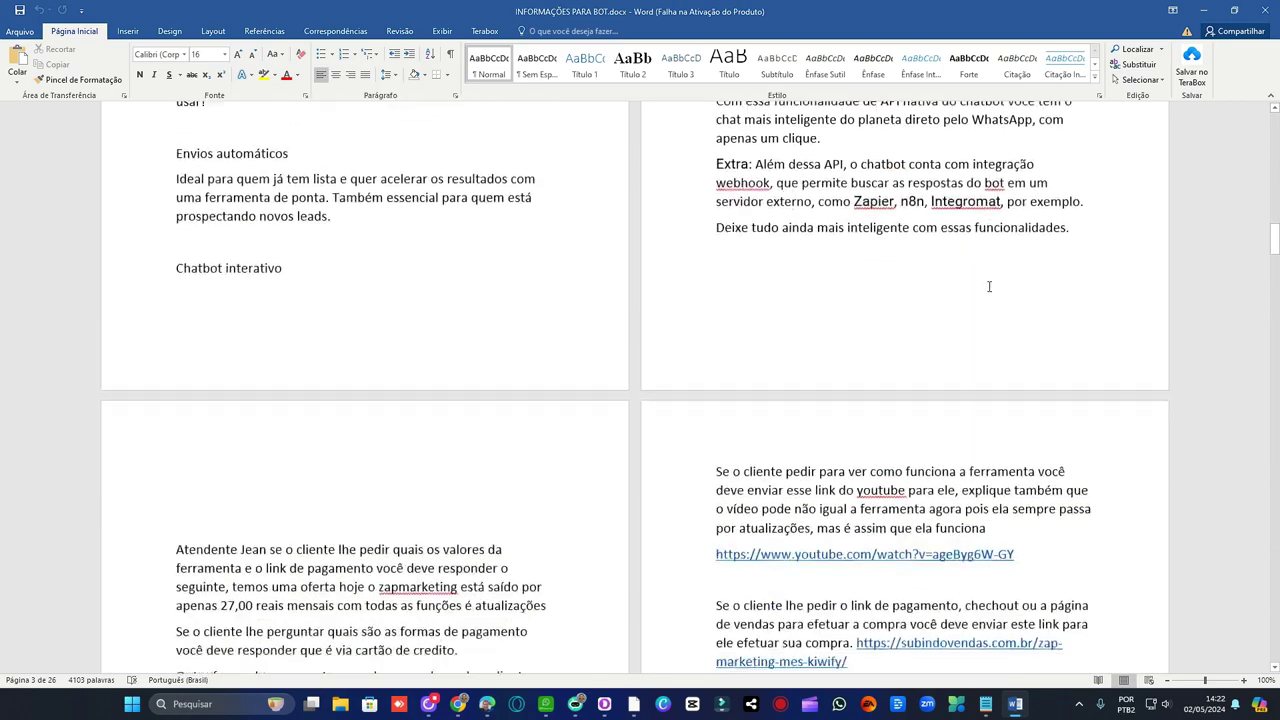
{"action": "scroll", "coordinate": [989, 287], "scroll_direction": "down", "scroll_amount": 5}
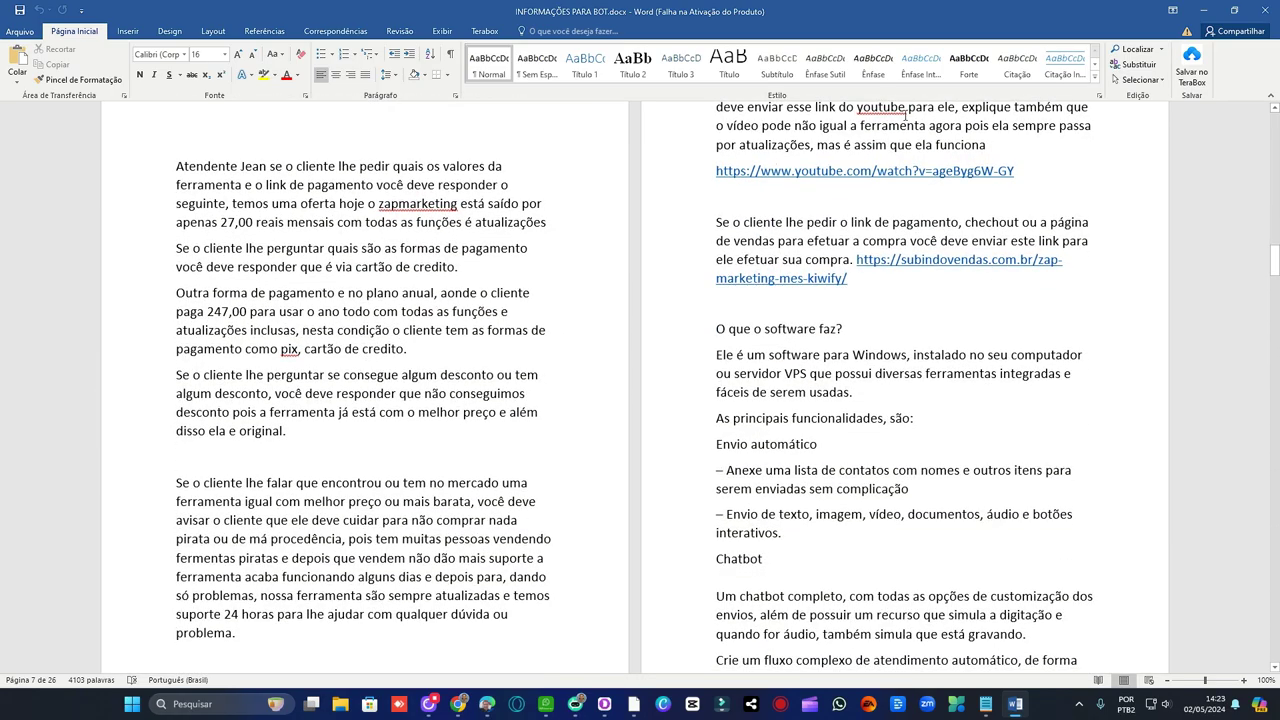
{"action": "scroll", "coordinate": [606, 294], "scroll_direction": "down", "scroll_amount": 12}
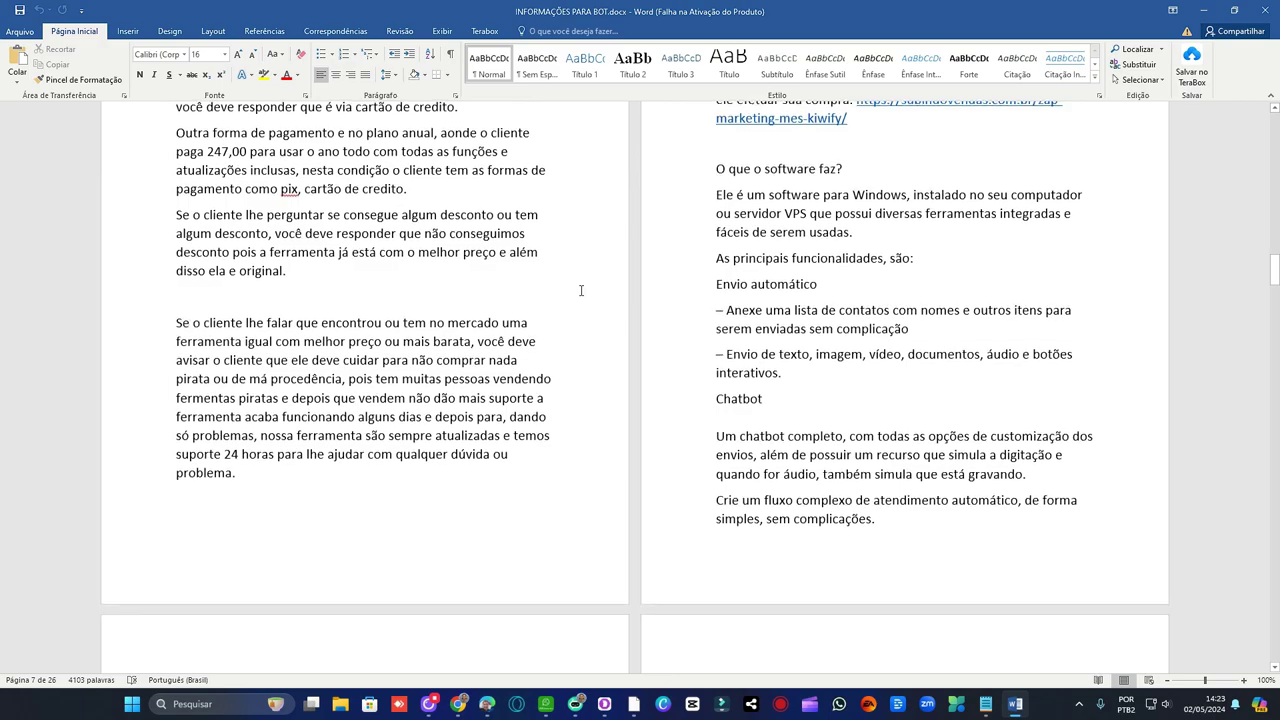
{"action": "scroll", "coordinate": [500, 327], "scroll_direction": "down", "scroll_amount": 12}
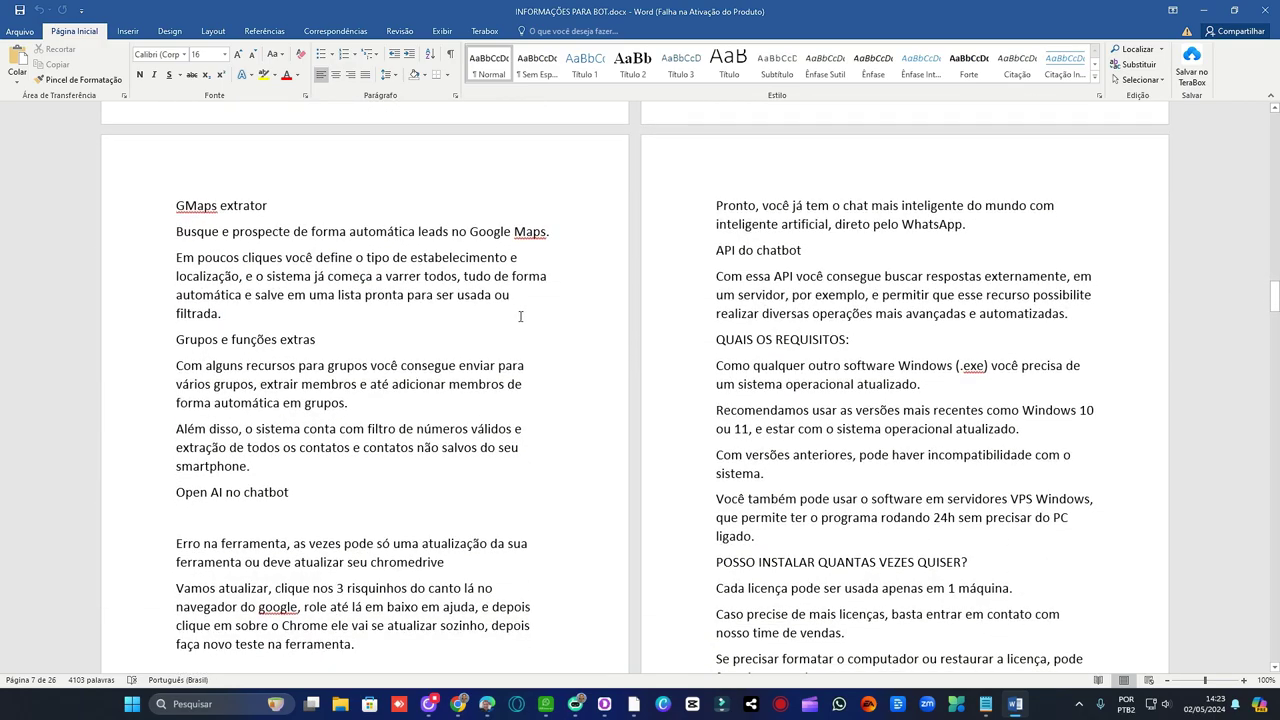
{"action": "scroll", "coordinate": [515, 300], "scroll_direction": "down", "scroll_amount": 8}
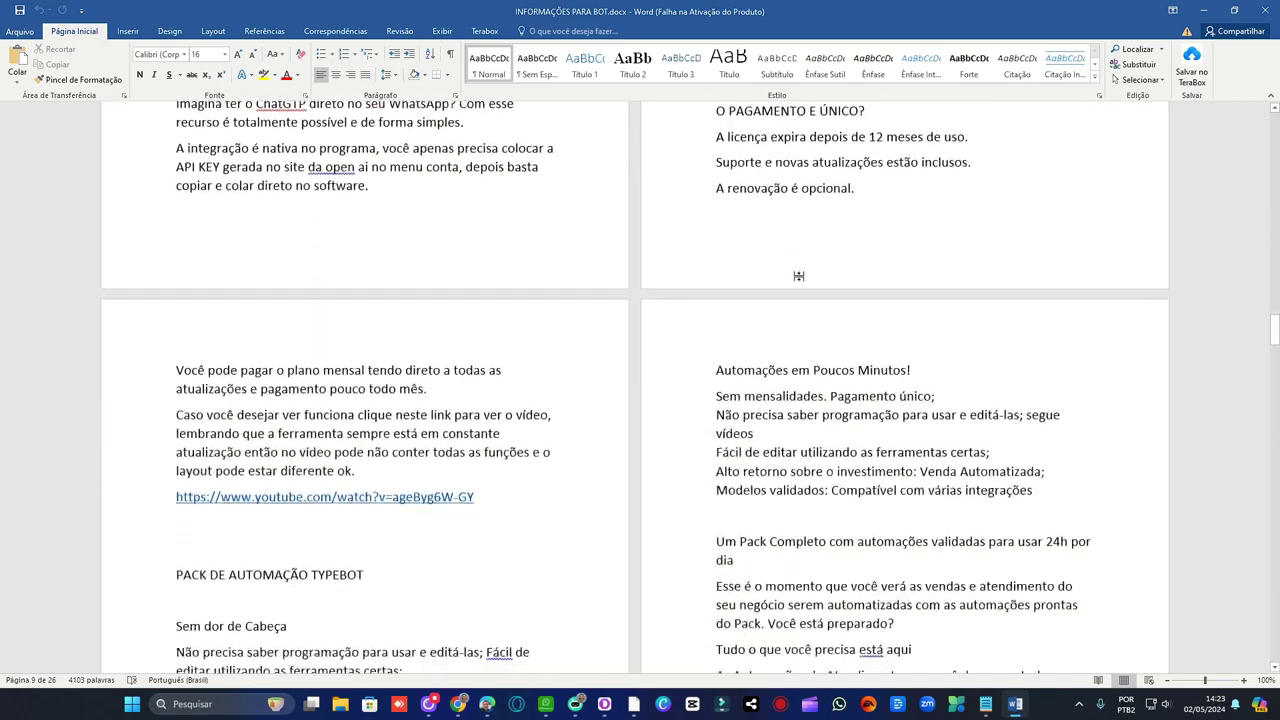
- Look over the Typebot automation pack section, including its list of flows, offers, and guarantee
{"action": "scroll", "coordinate": [520, 305], "scroll_direction": "down", "scroll_amount": 4}
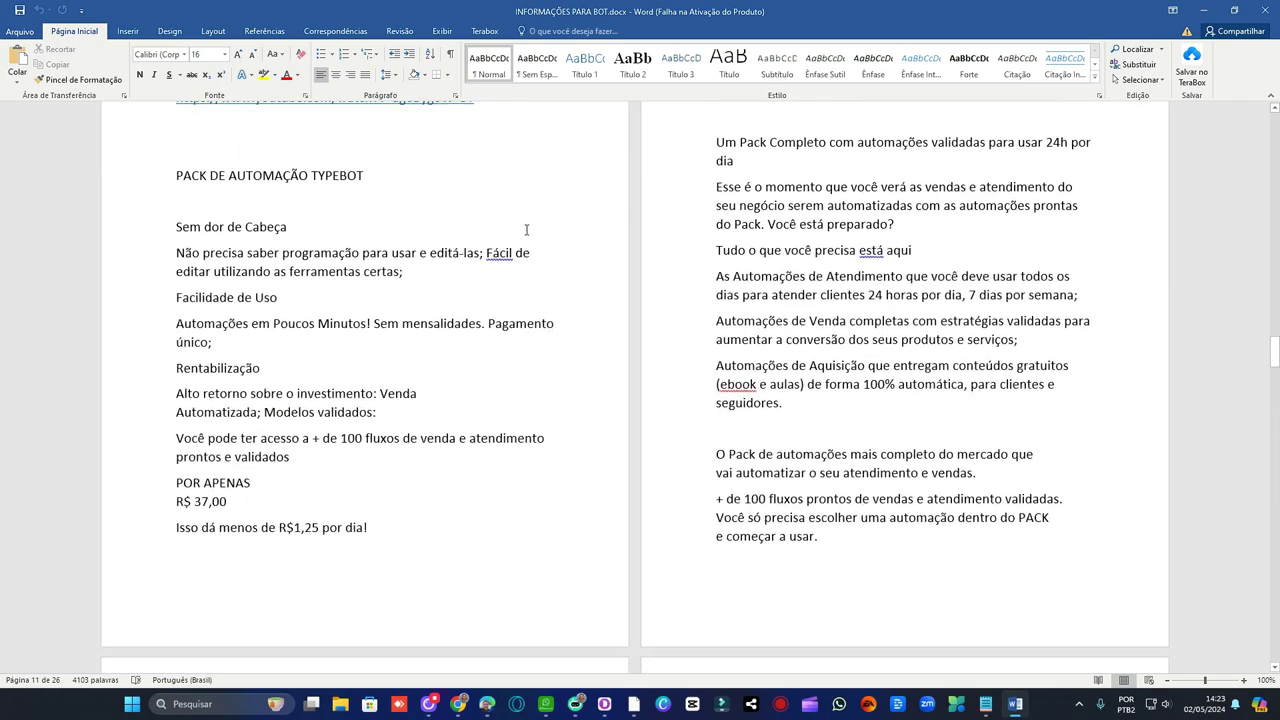
{"action": "scroll", "coordinate": [523, 234], "scroll_direction": "down", "scroll_amount": 4}
{"action": "scroll", "coordinate": [700, 250], "scroll_direction": "down", "scroll_amount": 4}
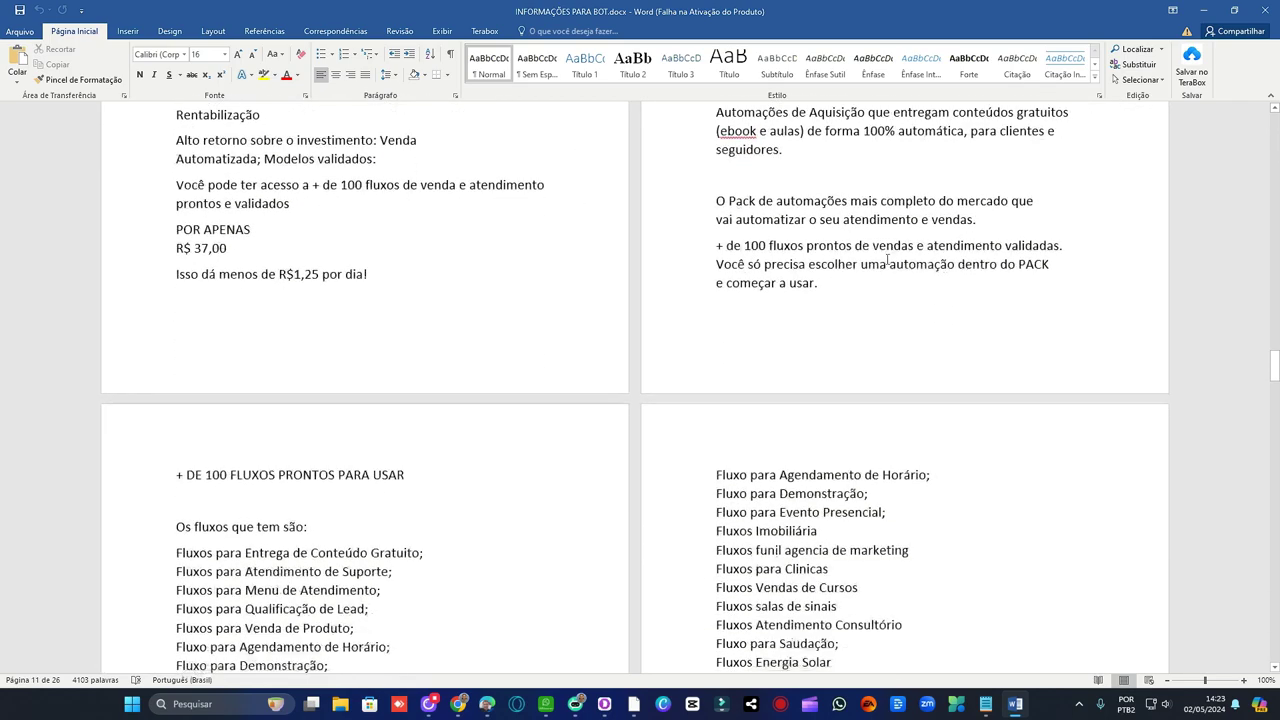
{"action": "scroll", "coordinate": [868, 259], "scroll_direction": "down", "scroll_amount": 4}
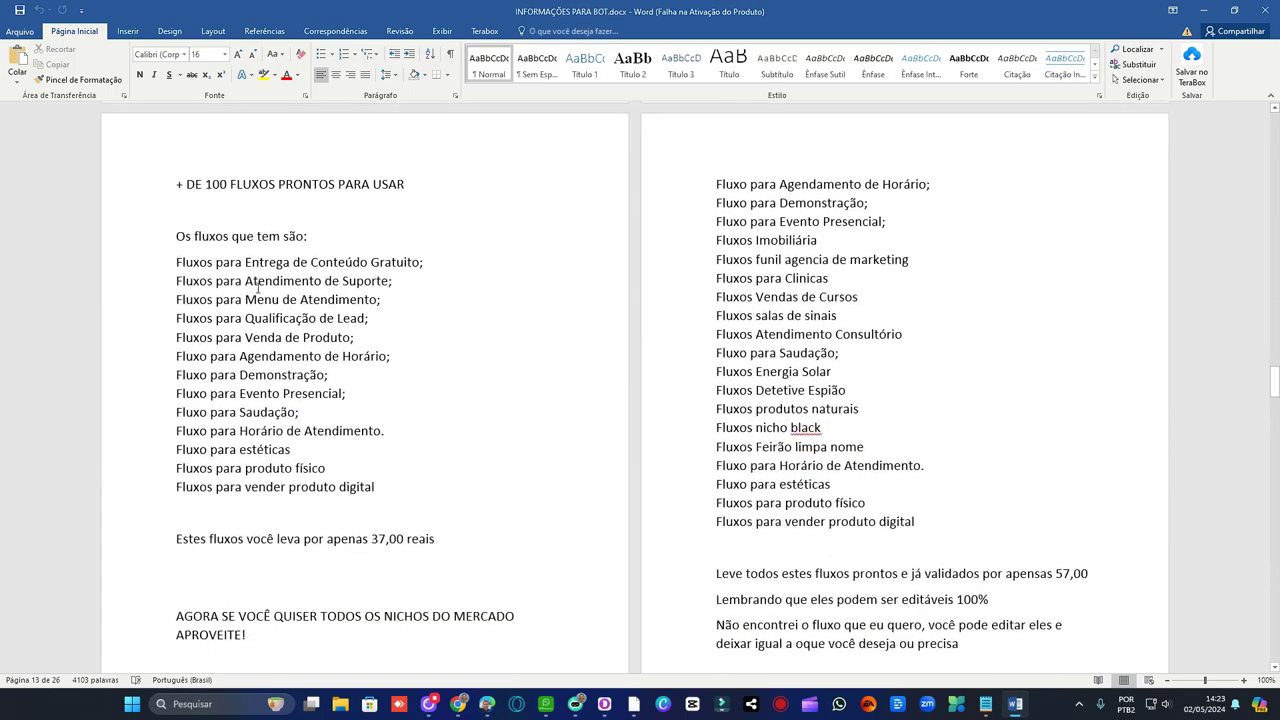
{"action": "scroll", "coordinate": [760, 313], "scroll_direction": "down", "scroll_amount": 12}
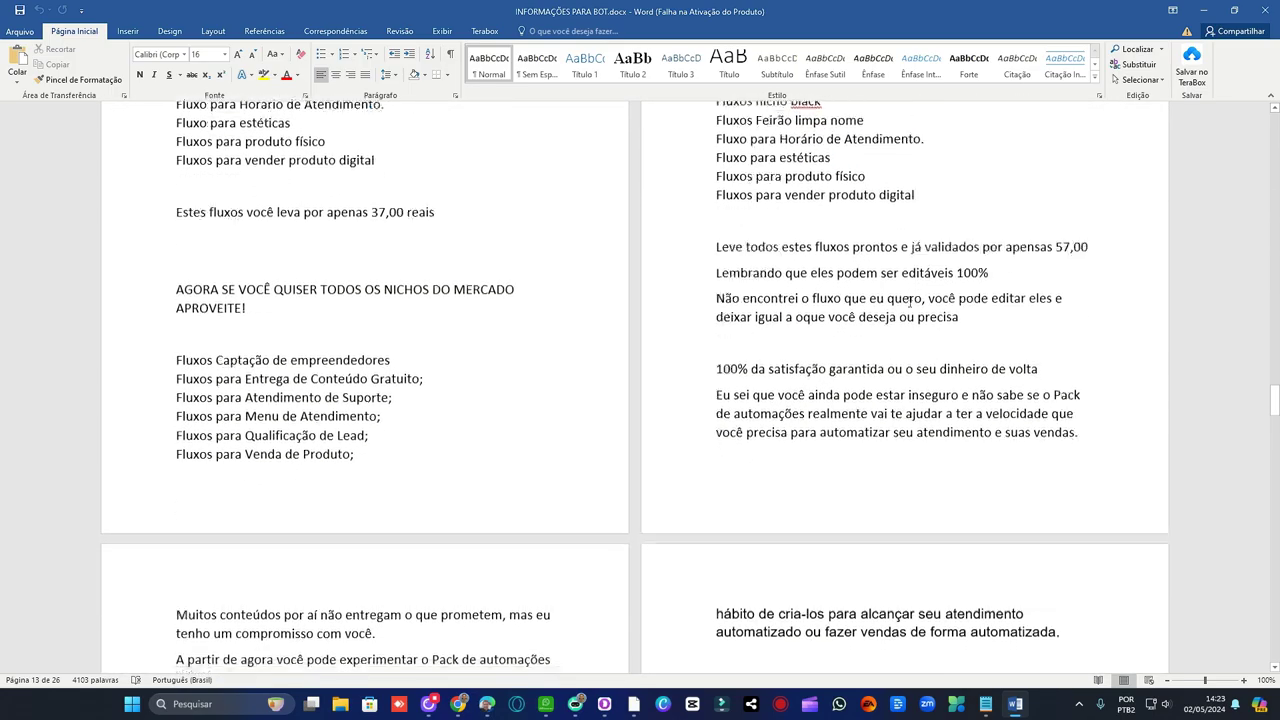
{"action": "scroll", "coordinate": [910, 302], "scroll_direction": "down", "scroll_amount": 20}
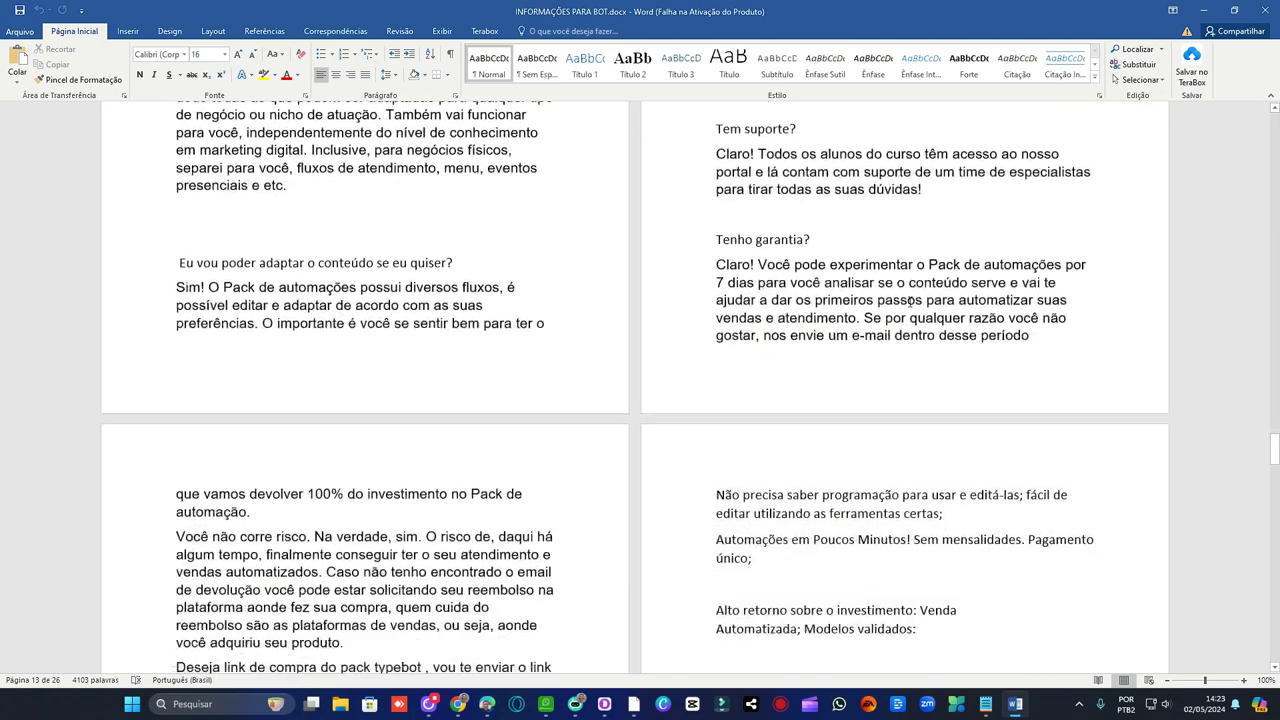
- Examine the Manychat automation pack section and the sales page links that follow it
{"action": "scroll", "coordinate": [910, 302], "scroll_direction": "down", "scroll_amount": 10}
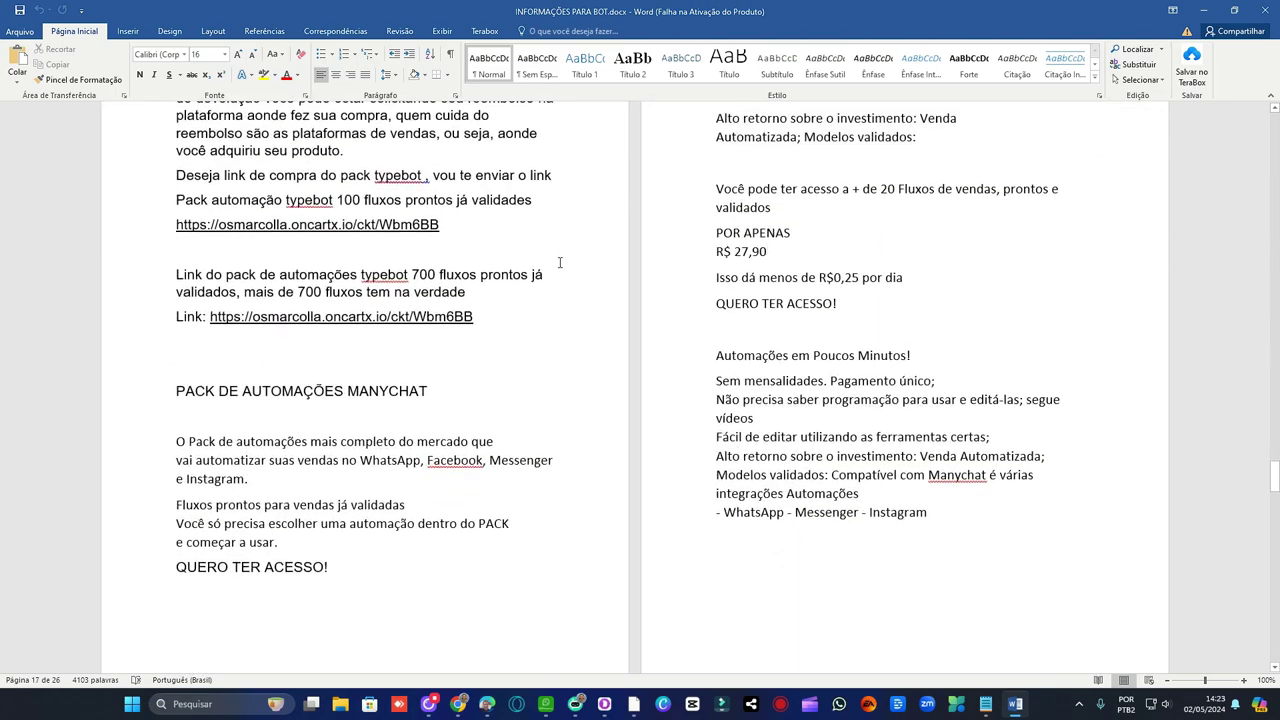
{"action": "scroll", "coordinate": [560, 262], "scroll_direction": "down", "scroll_amount": 12}
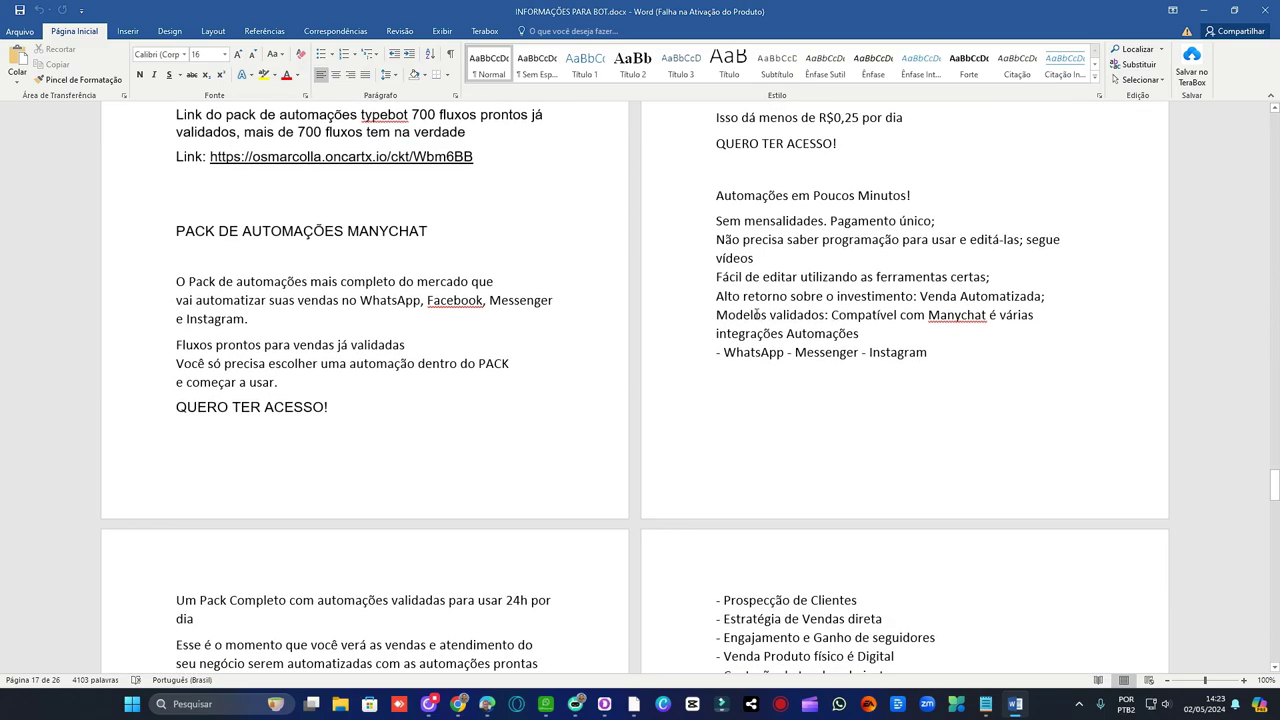
{"action": "scroll", "coordinate": [820, 298], "scroll_direction": "down", "scroll_amount": 5}
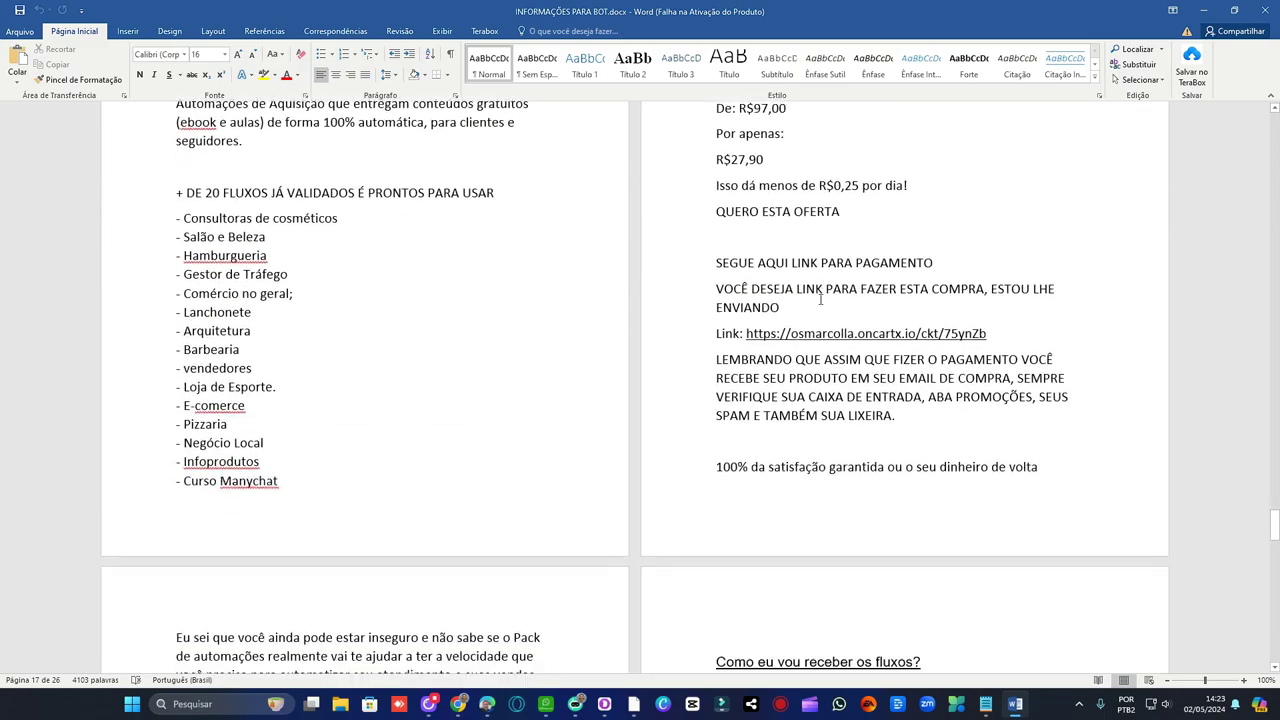
{"action": "scroll", "coordinate": [645, 399], "scroll_direction": "down", "scroll_amount": 8}
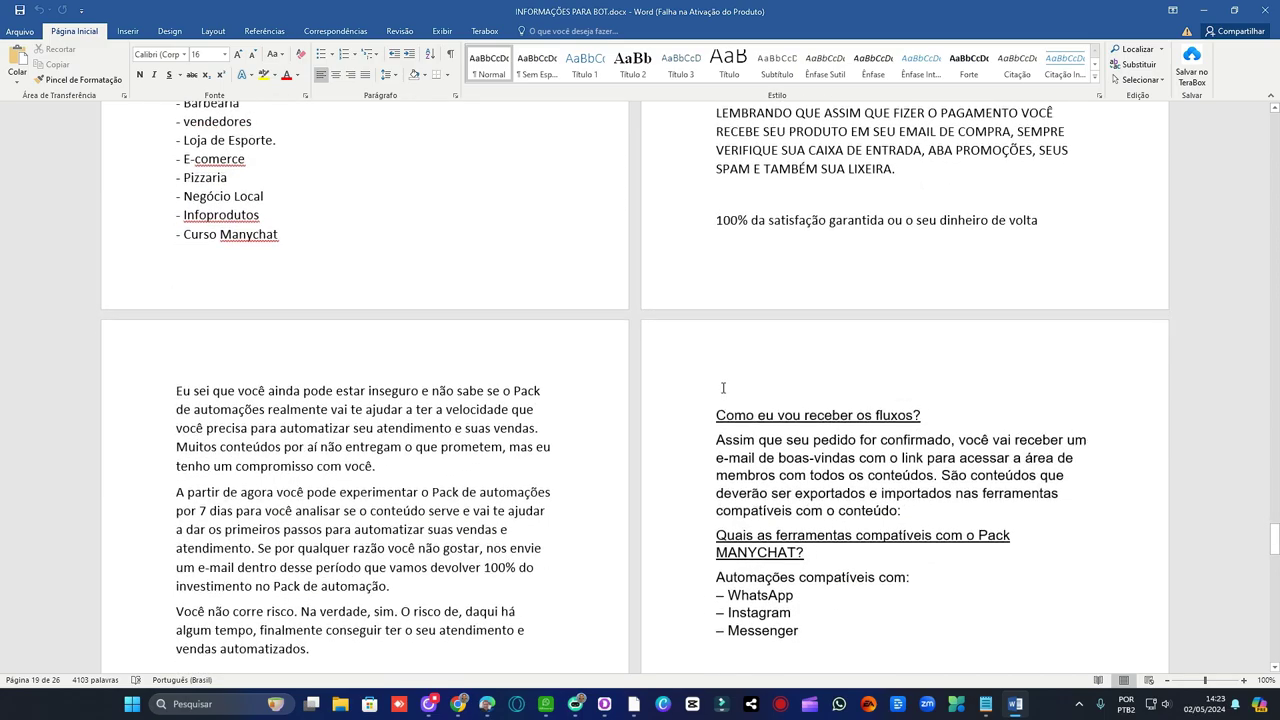
{"action": "scroll", "coordinate": [710, 382], "scroll_direction": "down", "scroll_amount": 12}
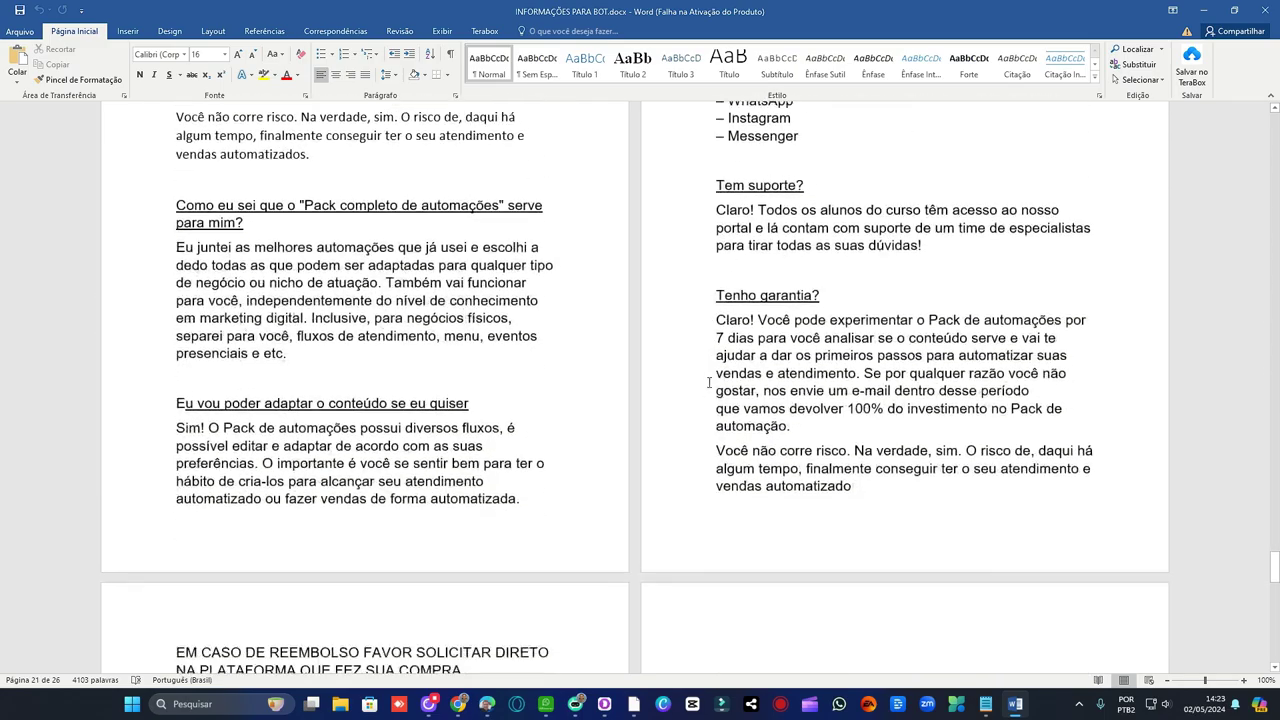
{"action": "scroll", "coordinate": [616, 384], "scroll_direction": "down", "scroll_amount": 1}
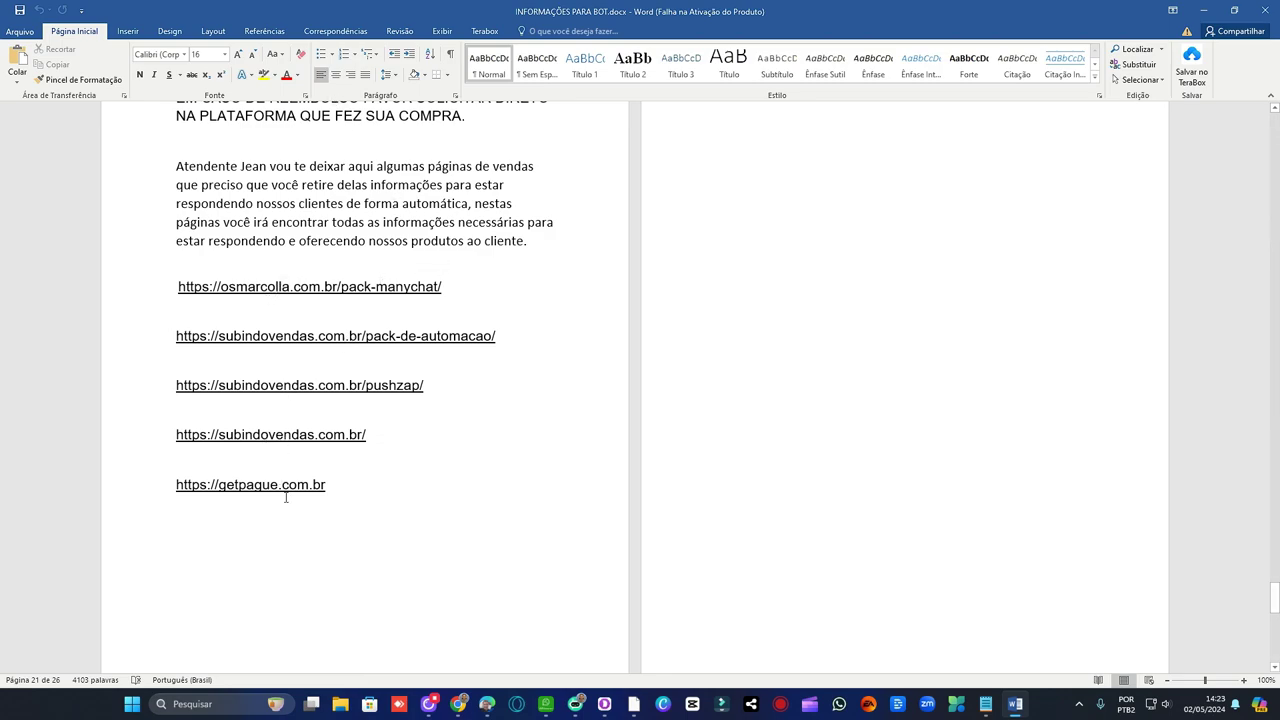
{"action": "scroll", "coordinate": [447, 435], "scroll_direction": "up", "scroll_amount": 3}
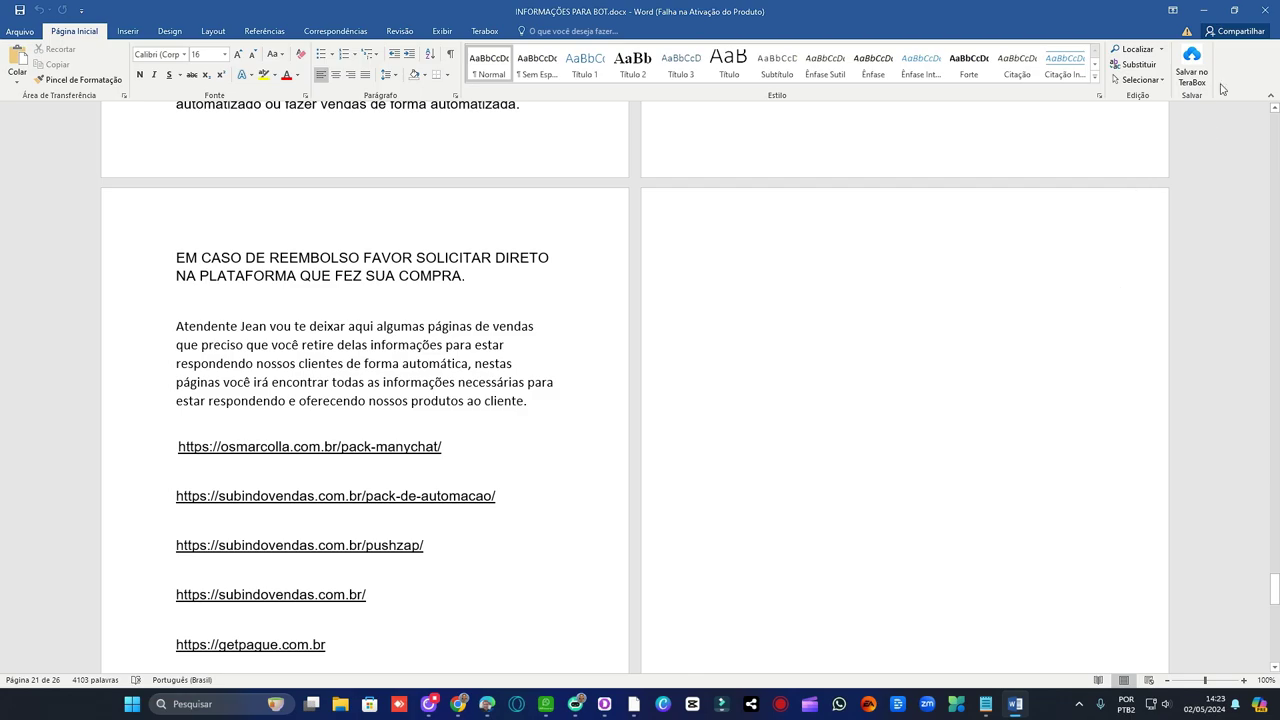
- Restore the Word window to its smaller size, copy the entire document text, and minimize the window
{"action": "left_click", "coordinate": [1232, 11]}
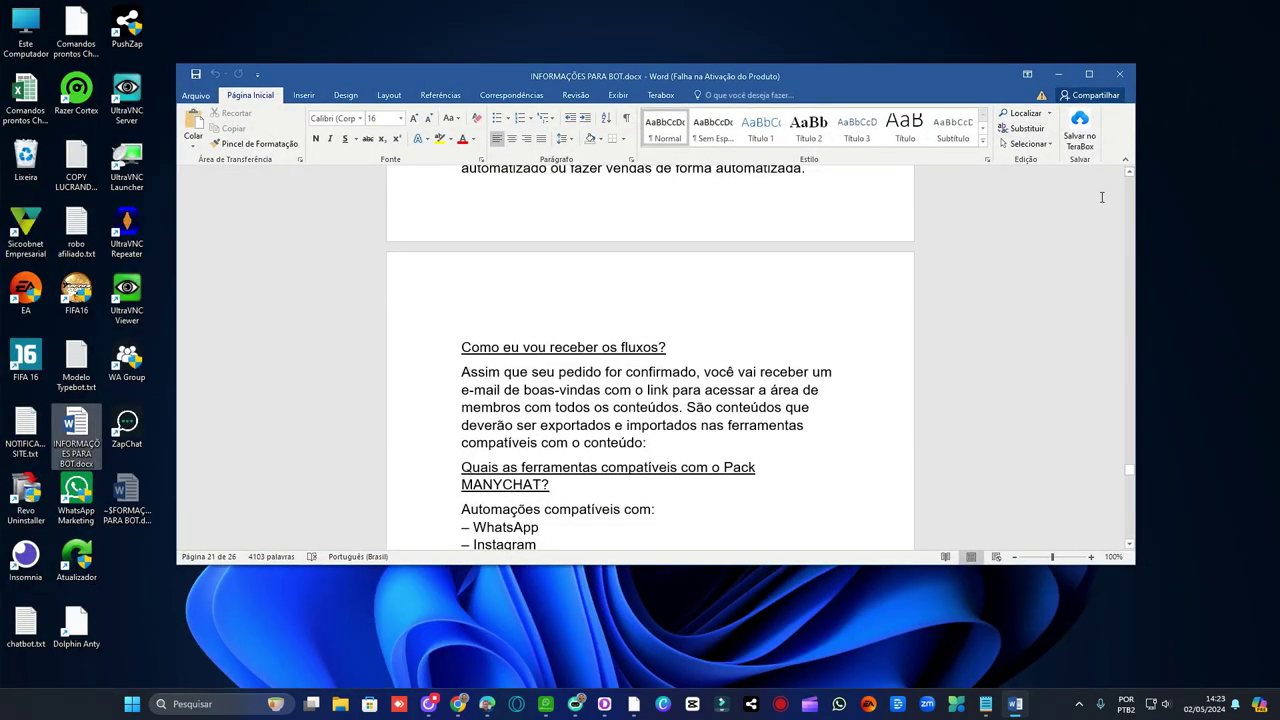
{"action": "left_click_drag", "start_coordinate": [1130, 469], "coordinate": [1130, 532]}
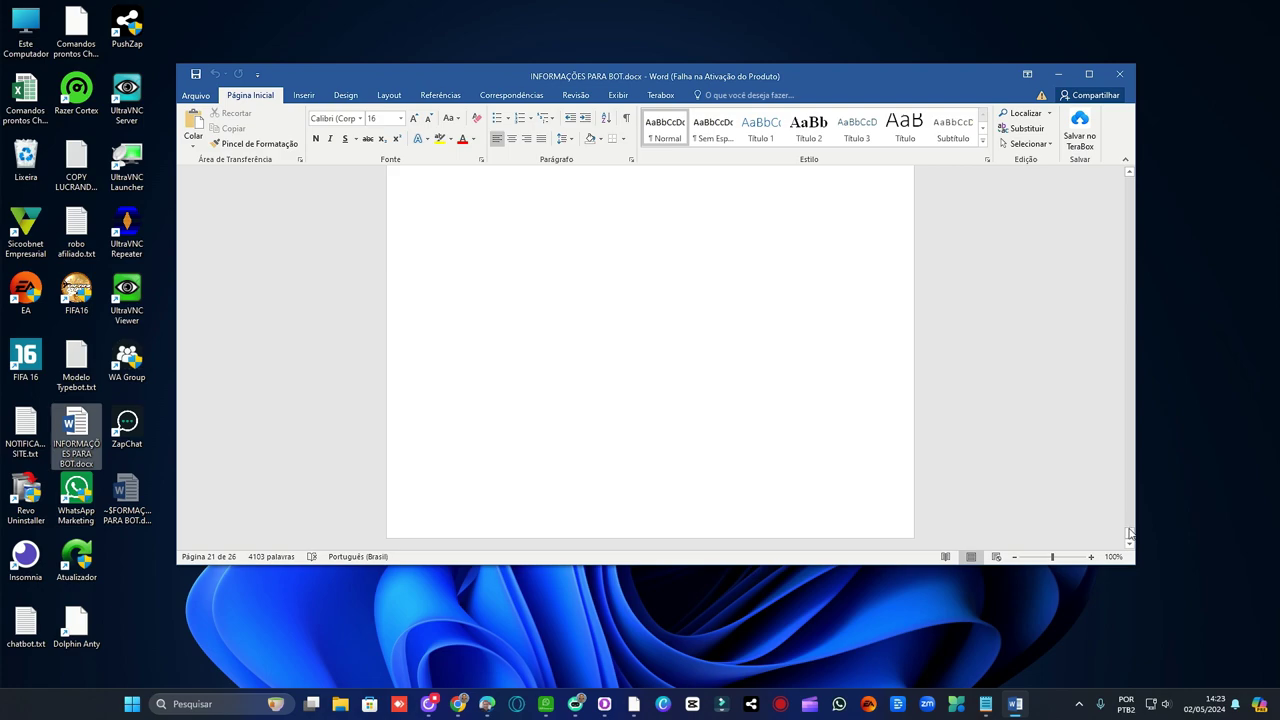
{"action": "left_click", "coordinate": [1129, 173]}
{"action": "left_click_drag", "start_coordinate": [1129, 173], "coordinate": [1129, 173]}
{"action": "key", "text": "ctrl+a"}
{"action": "right_click", "coordinate": [706, 286]}
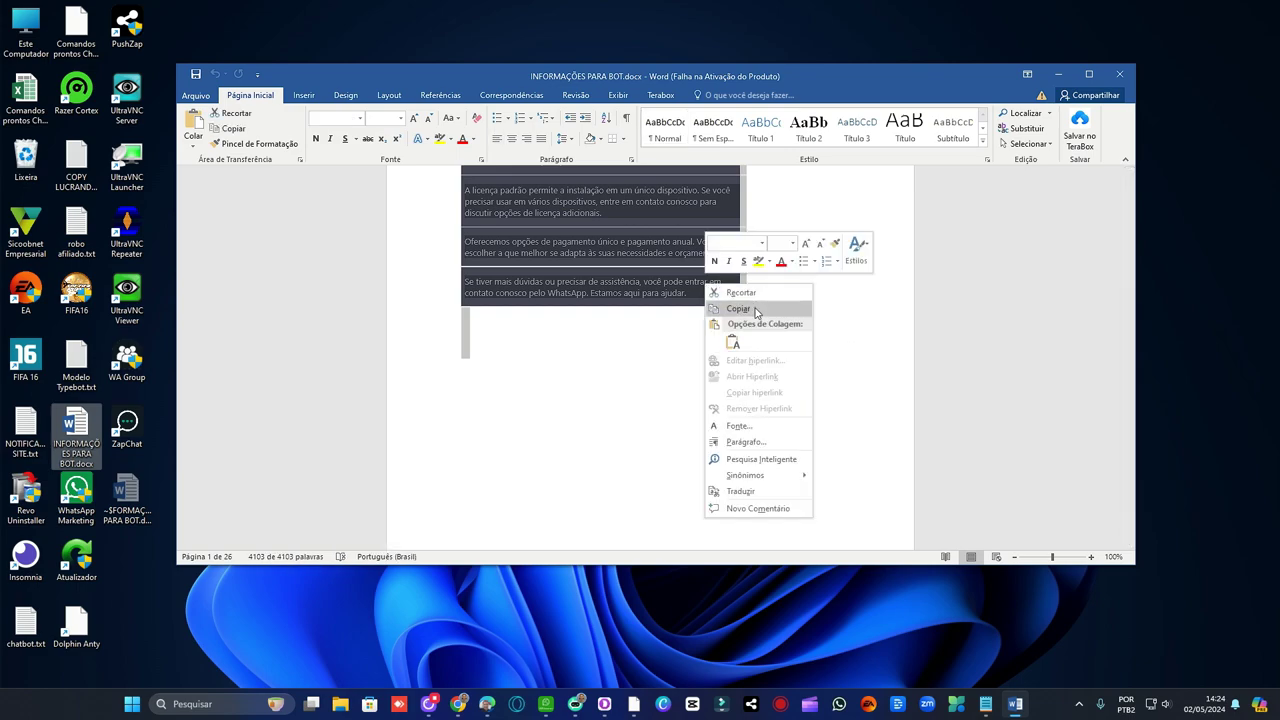
{"action": "left_click", "coordinate": [740, 309]}
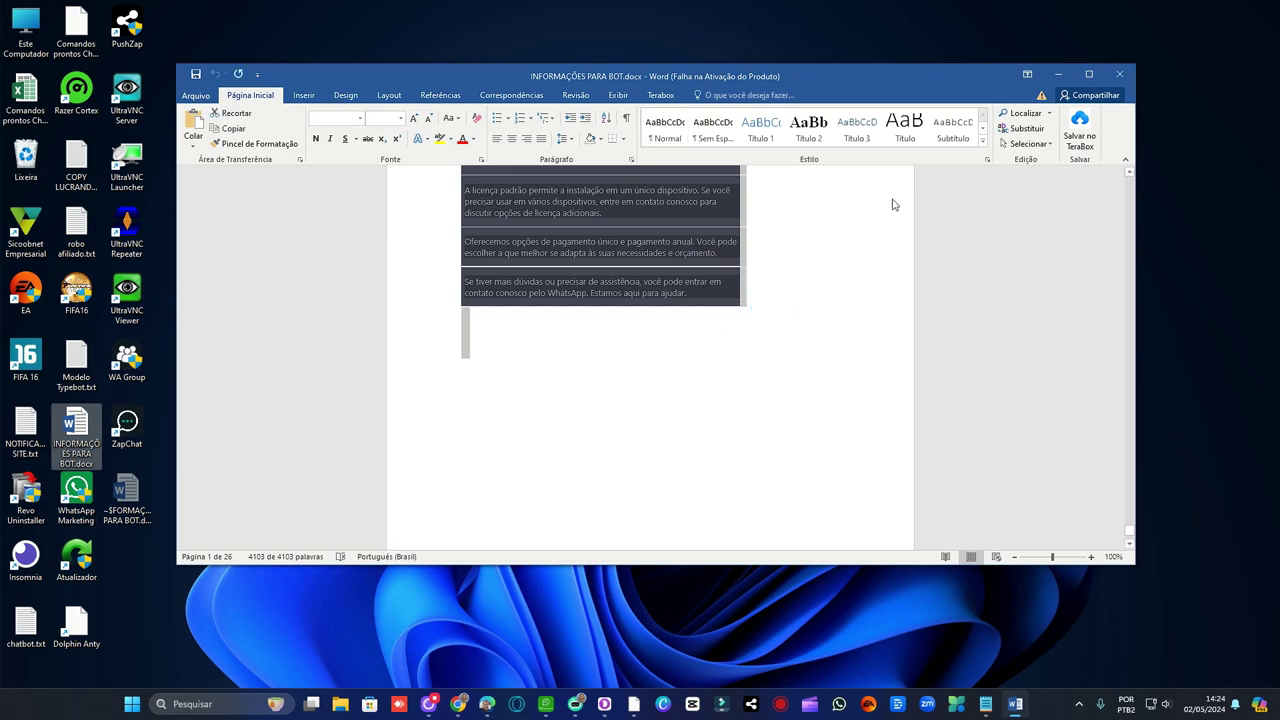
{"action": "left_click", "coordinate": [1060, 76]}
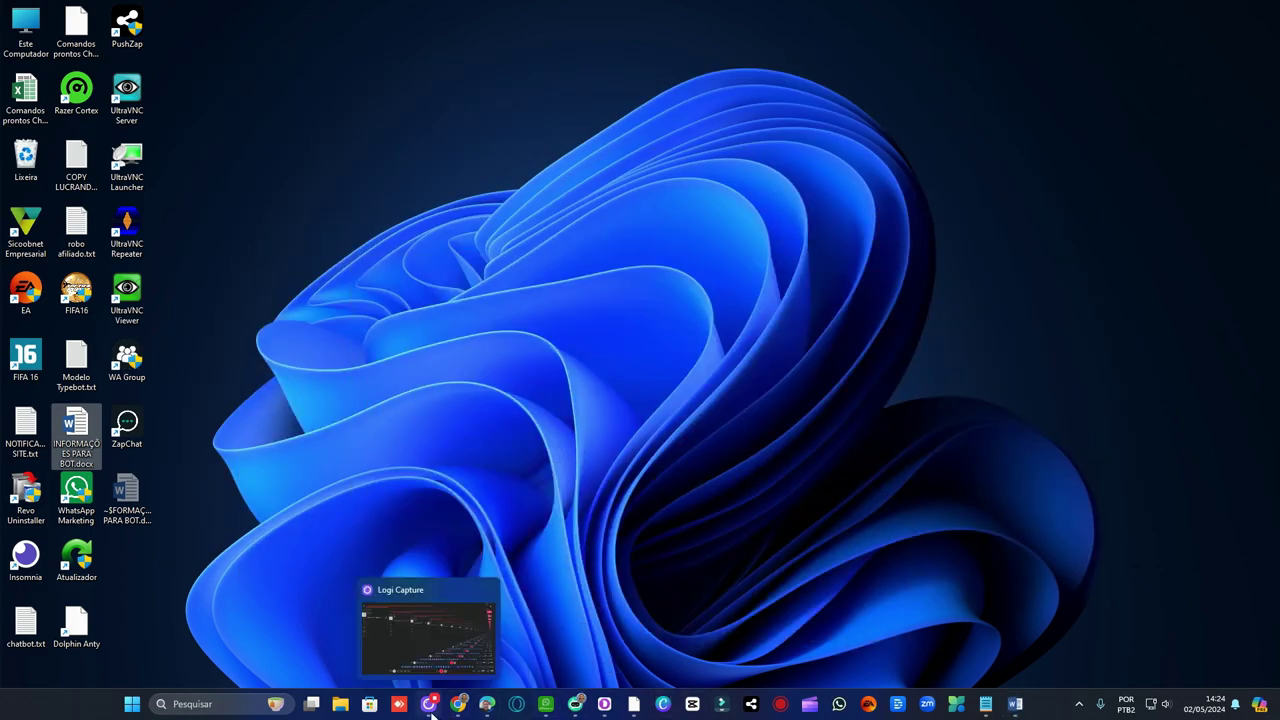
- Switch to chatconverse, paste the copied instructions into the Prompt field, and set Filas to Não sou Cliente
{"action": "left_click", "coordinate": [576, 704]}
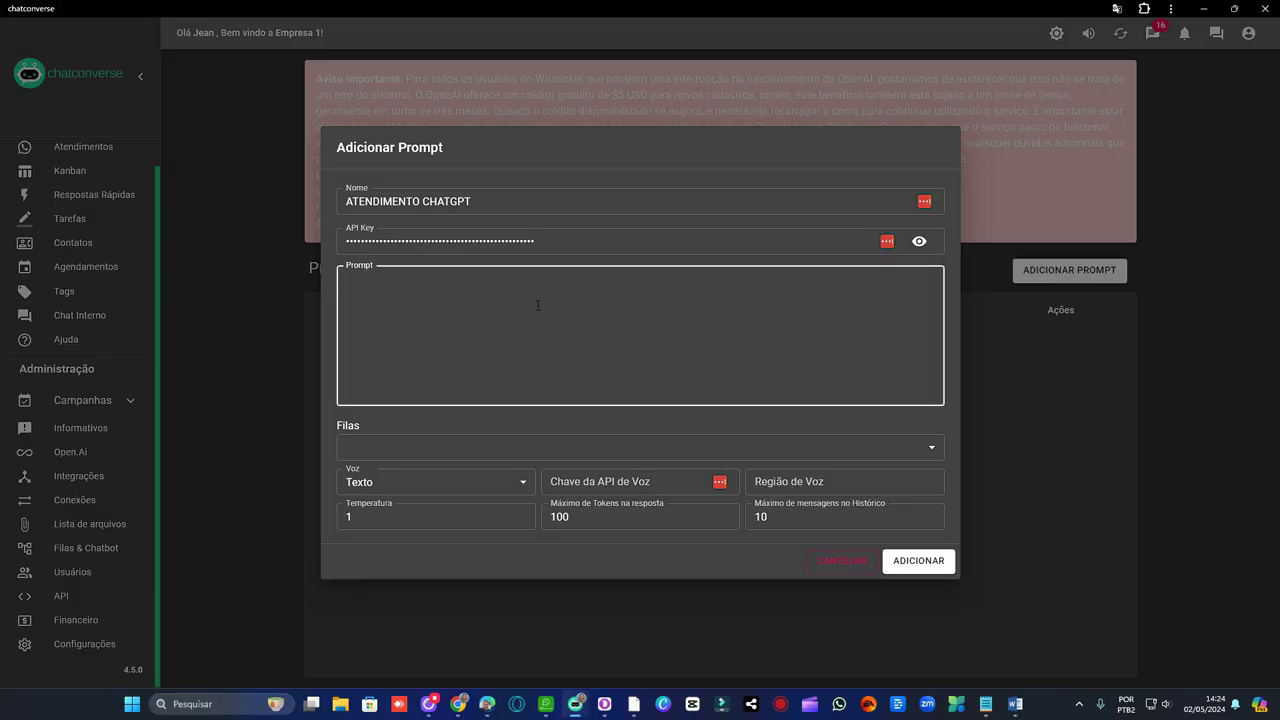
{"action": "key", "text": "ctrl+v"}
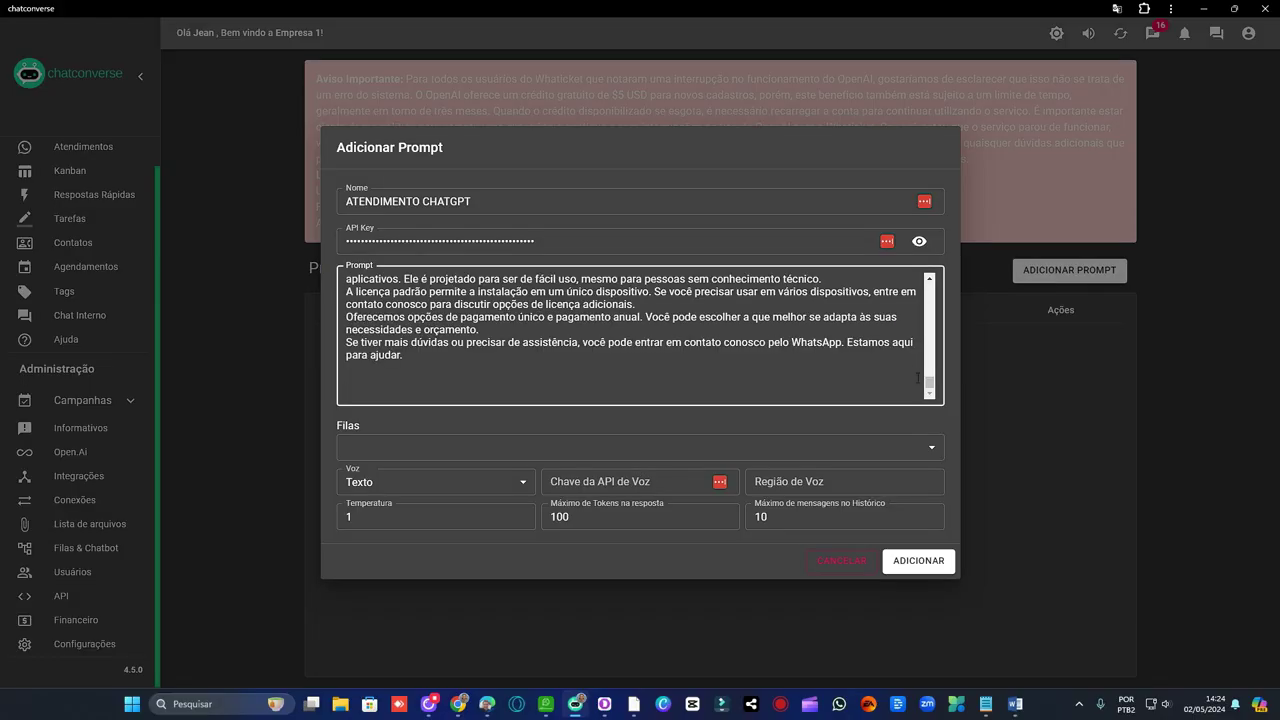
{"action": "left_click_drag", "start_coordinate": [930, 388], "coordinate": [917, 272]}
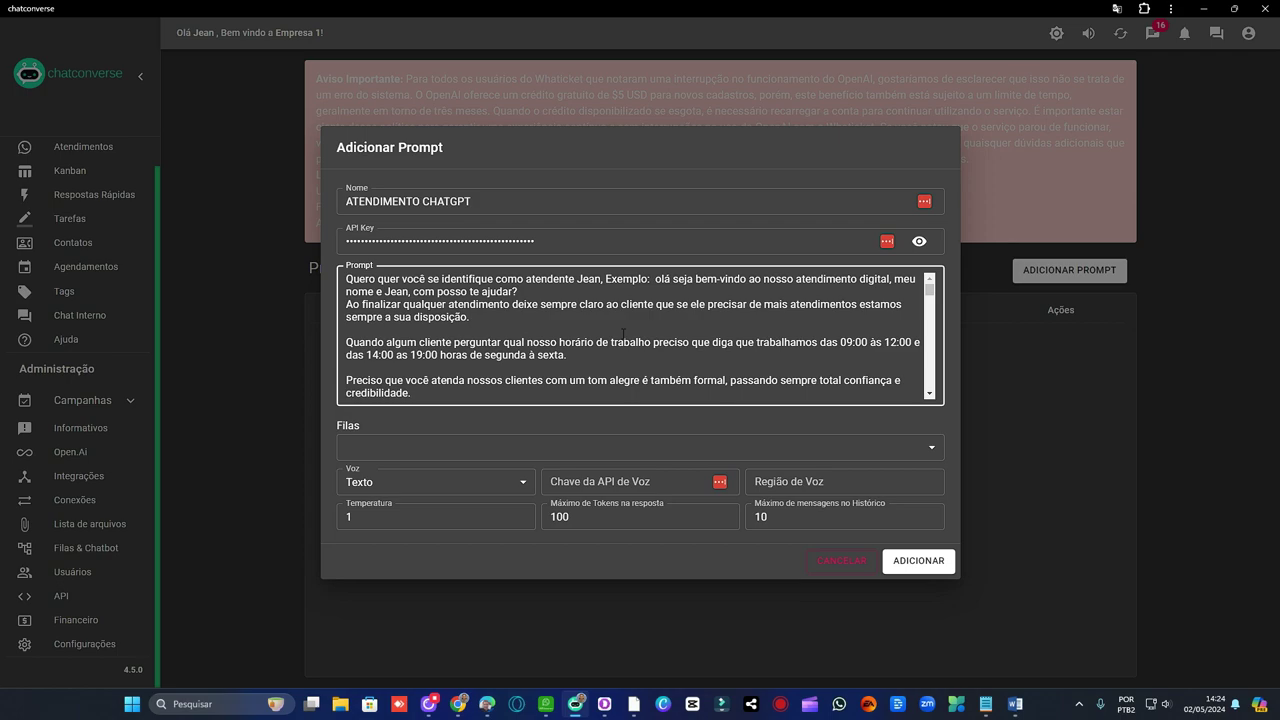
{"action": "left_click", "coordinate": [846, 450]}
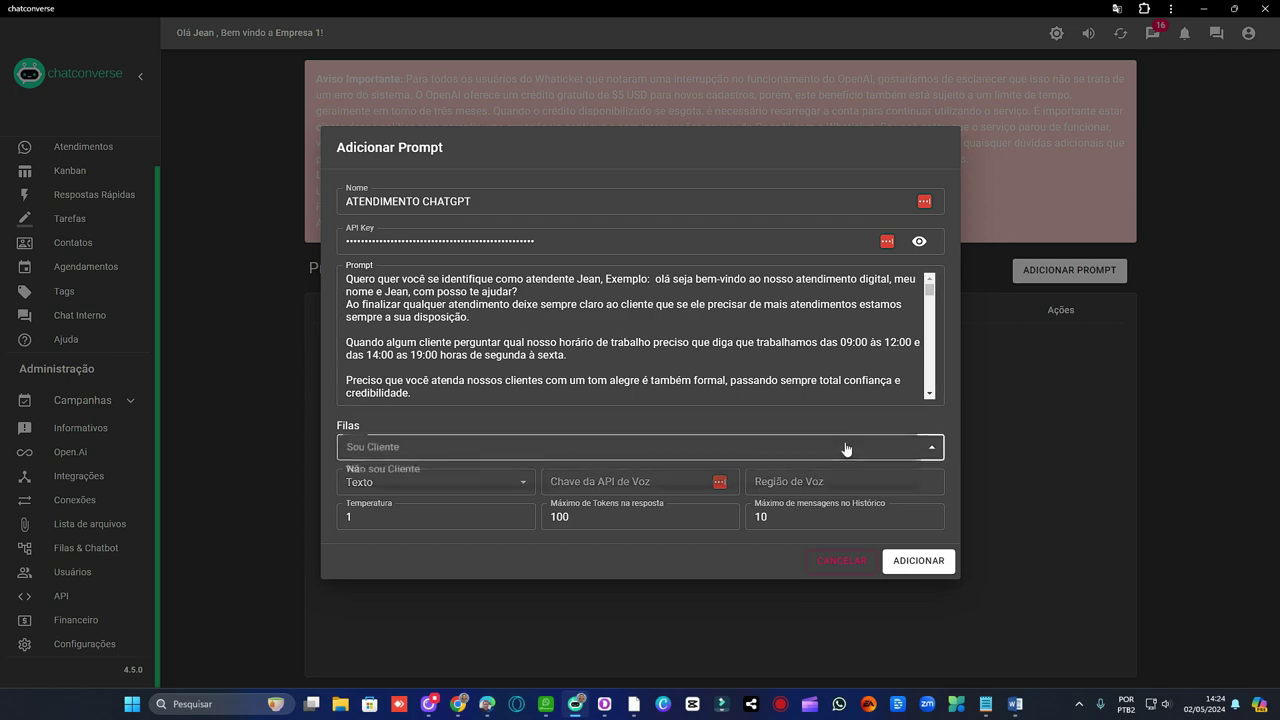
{"action": "left_click", "coordinate": [413, 478]}
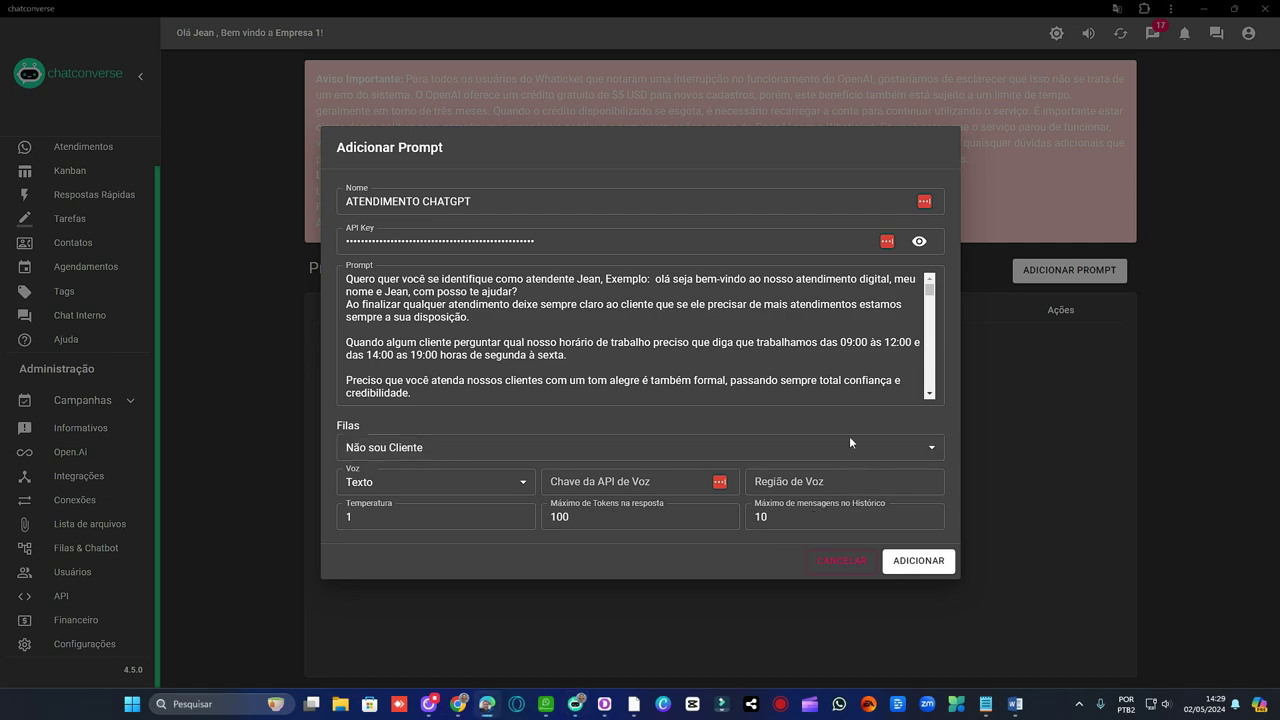
{"action": "left_click", "coordinate": [782, 410]}
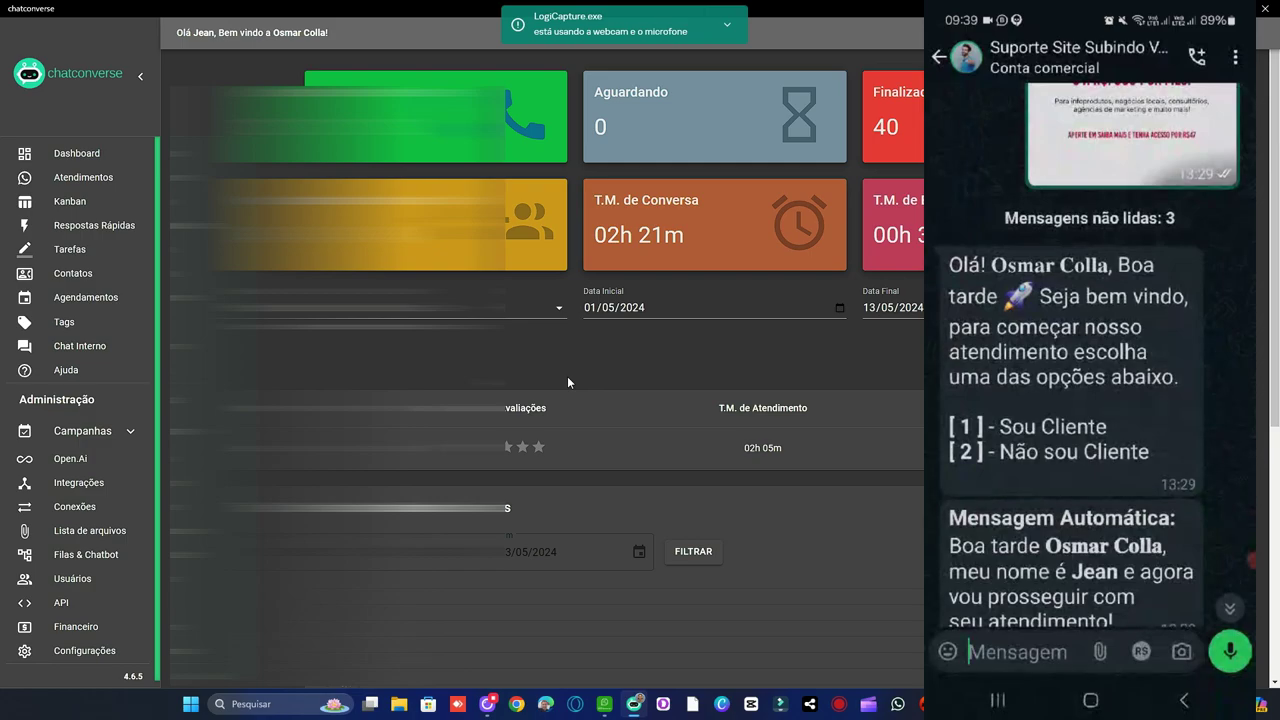
- Send "Oiiii" to the support contact in the phone's WhatsApp chat, and open the waiting customer's conversation preview in chatconverse's Atendimentos
{"action": "type", "text": "Oiiii"}
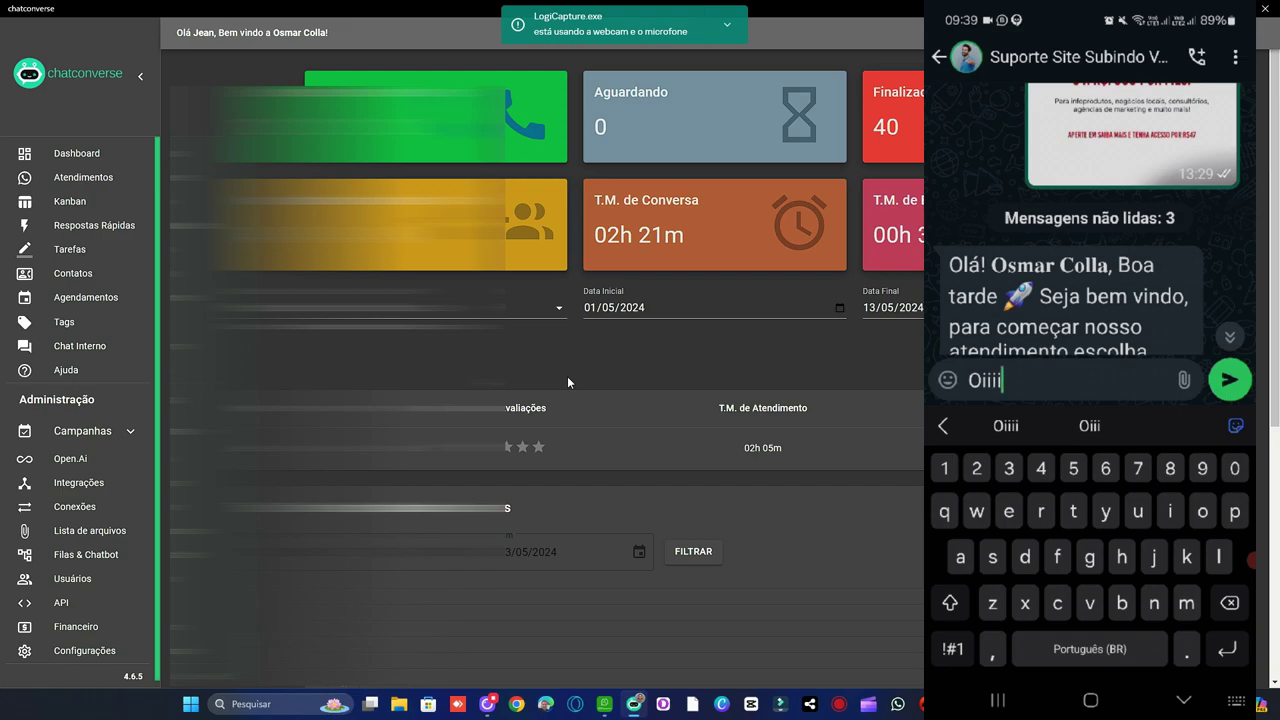
{"action": "key", "text": "Return"}
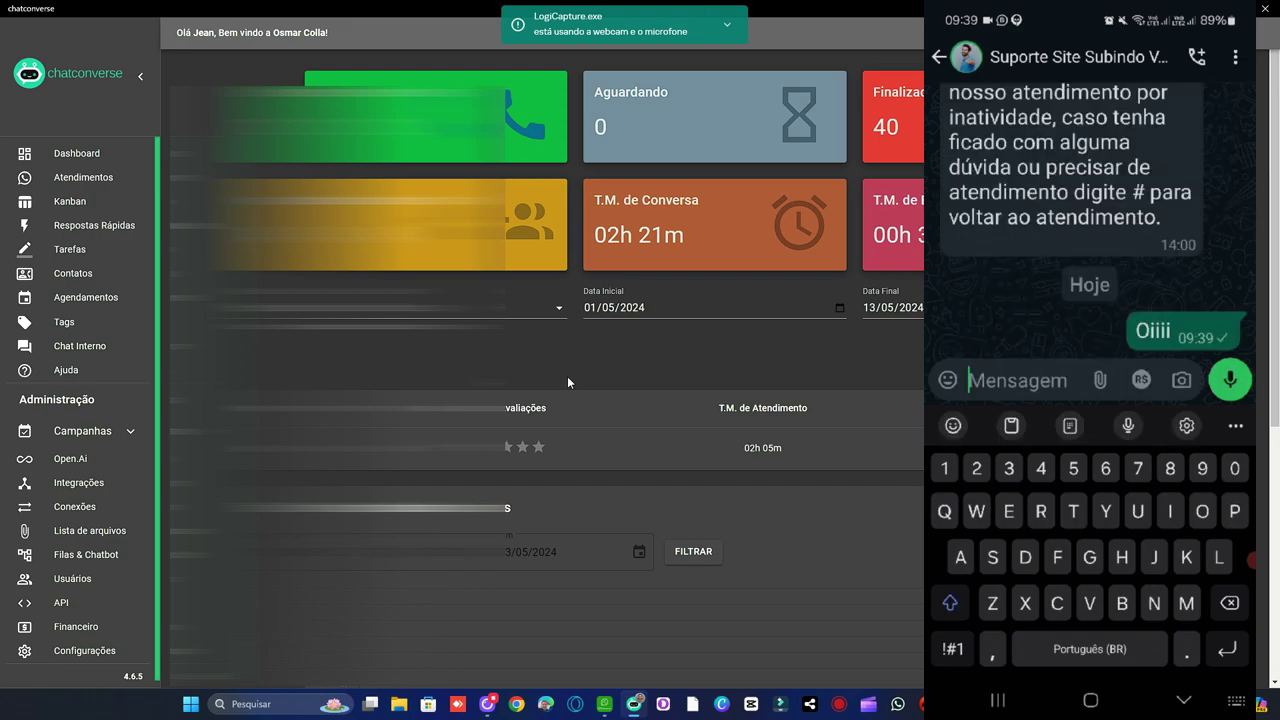
{"action": "left_click", "coordinate": [110, 180]}
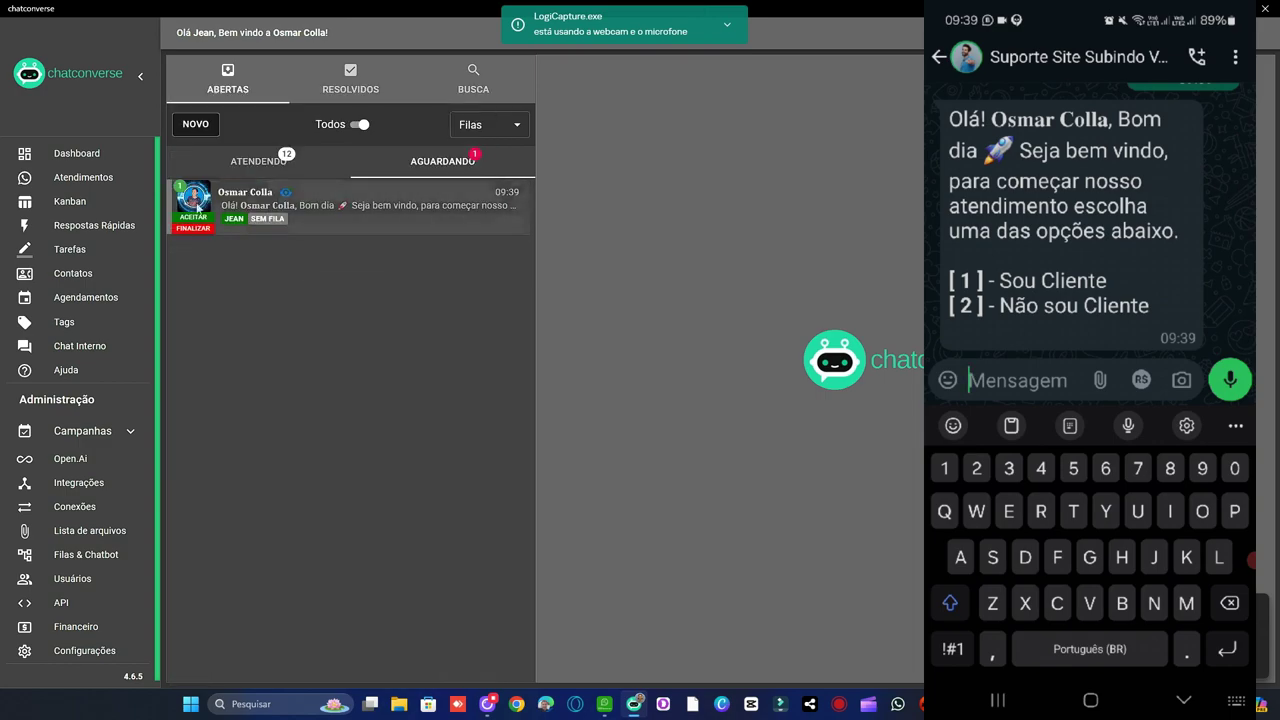
{"action": "left_click", "coordinate": [415, 212]}
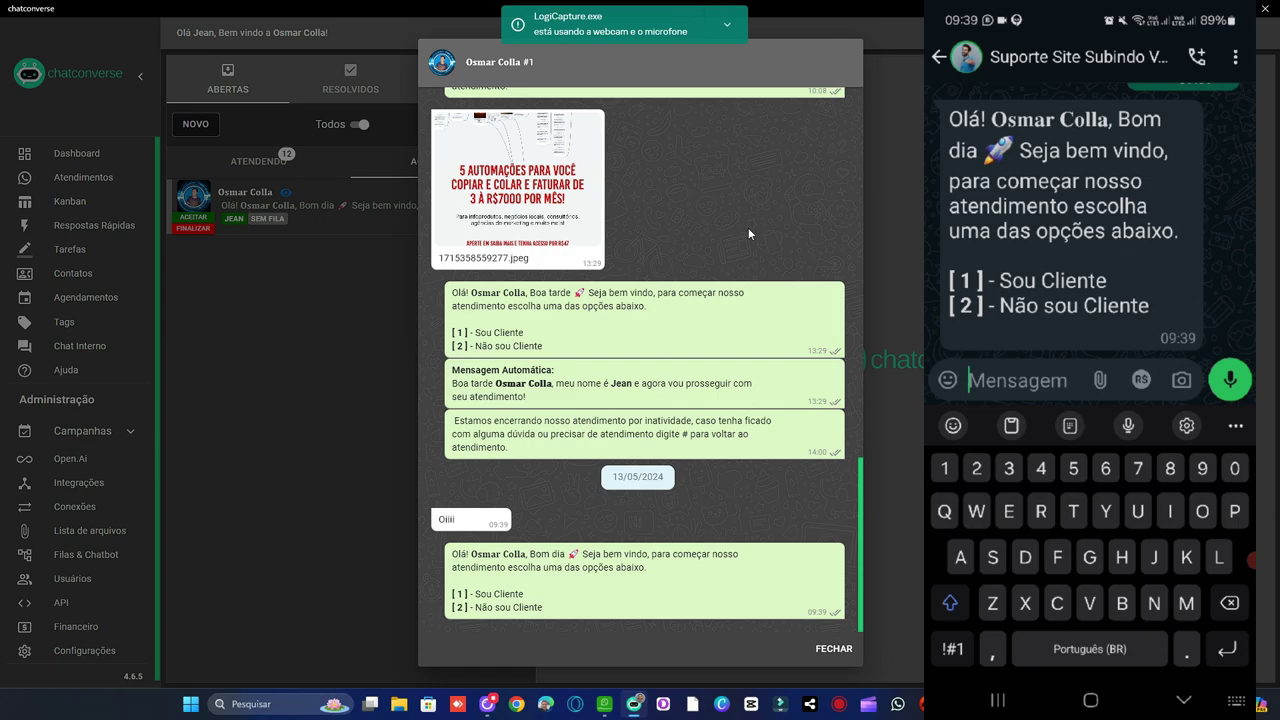
- Reply with option 2 for Não sou Cliente in the WhatsApp chat, and send the question "Quero mais sobre o pack marketing digital"
{"action": "type", "text": "2"}
{"action": "key", "text": "Return"}
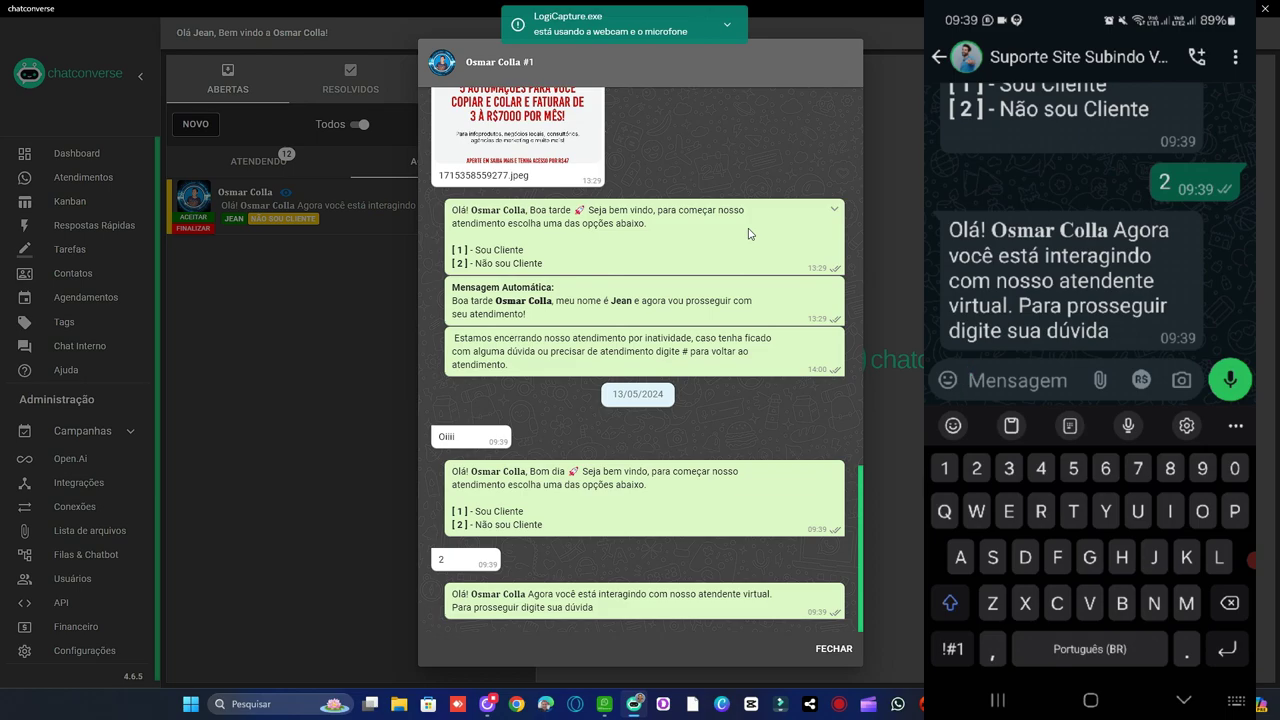
{"action": "type", "text": "Q"}
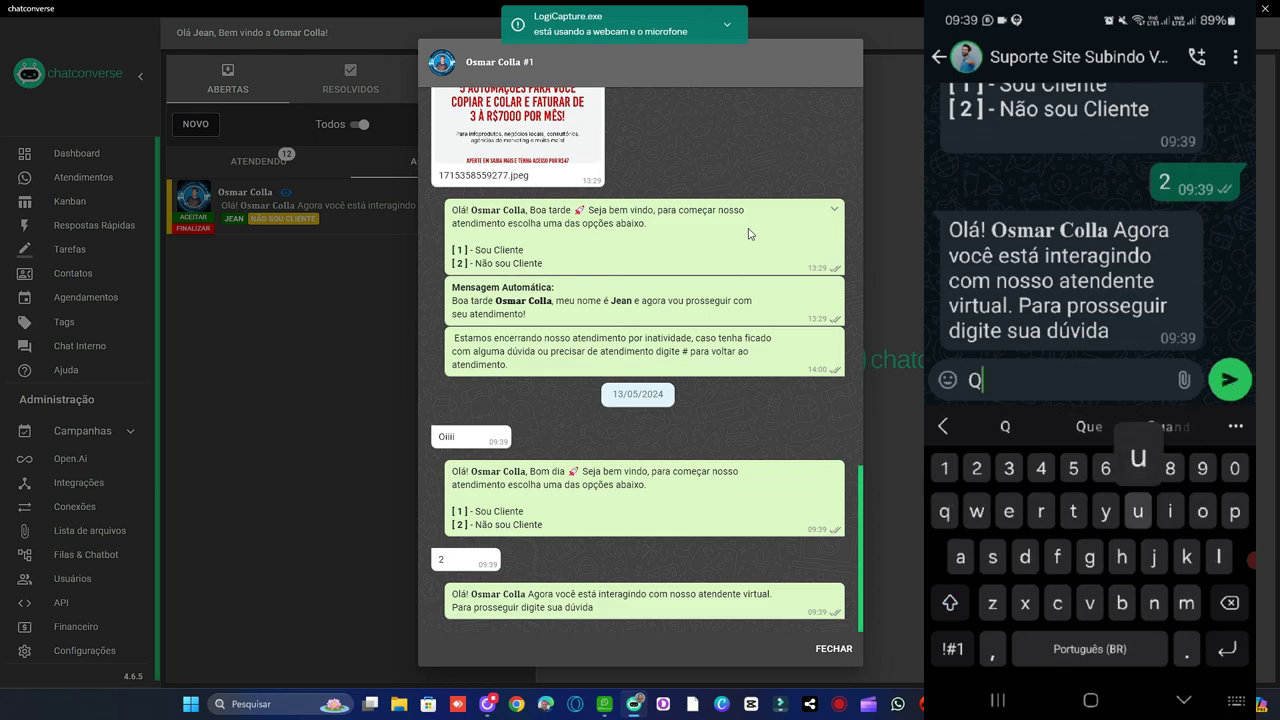
{"action": "type", "text": "uero mais "}
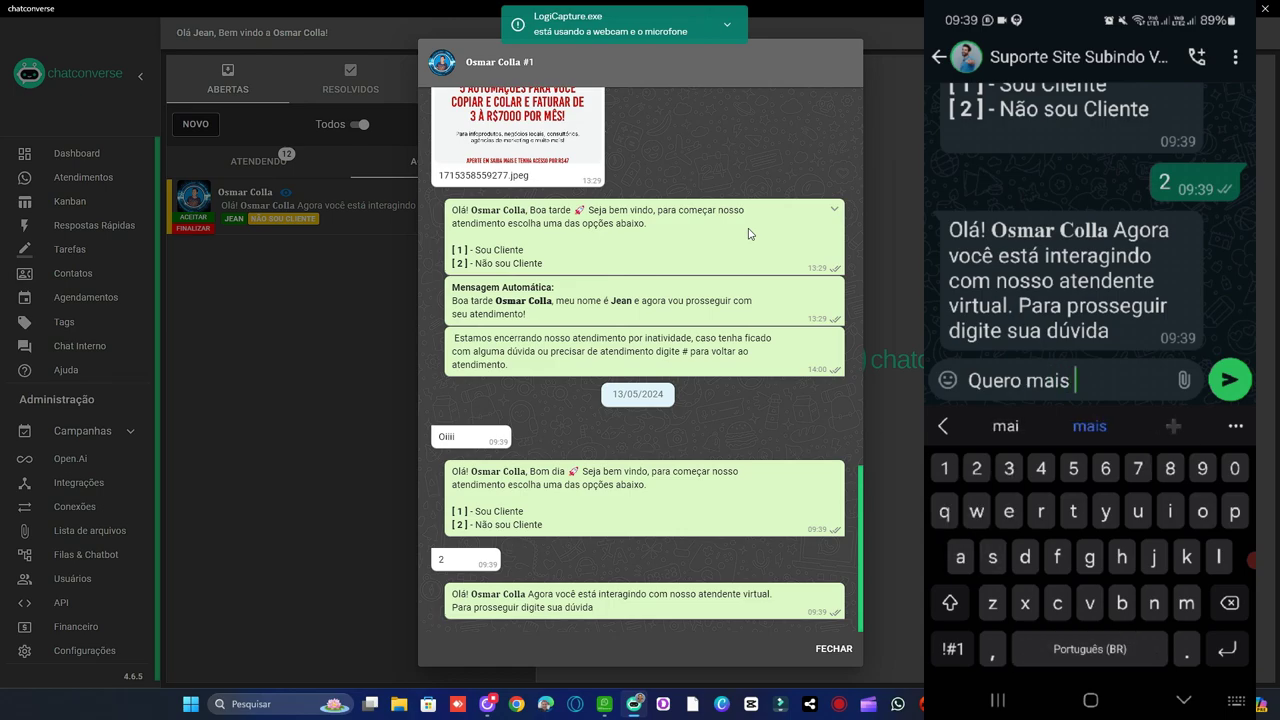
{"action": "type", "text": "sobre o psc"}
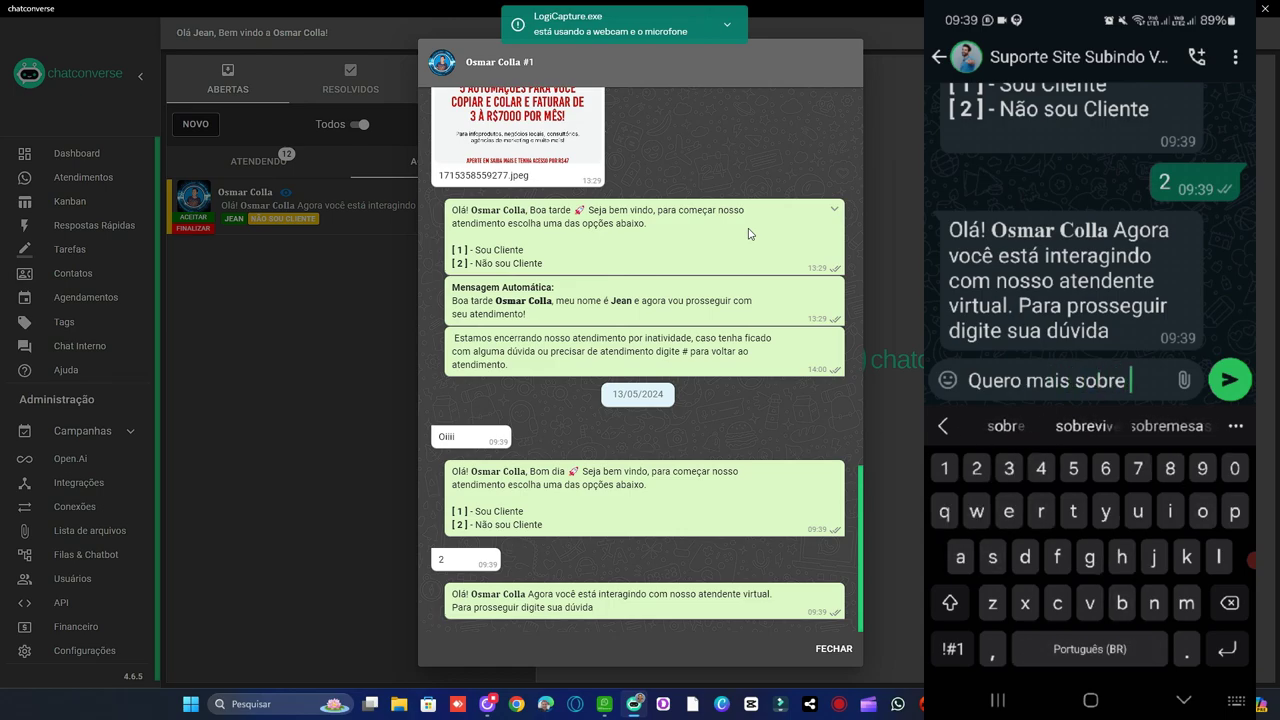
{"action": "key", "text": "BackSpace"}
{"action": "key", "text": "BackSpace"}
{"action": "type", "text": "a"}
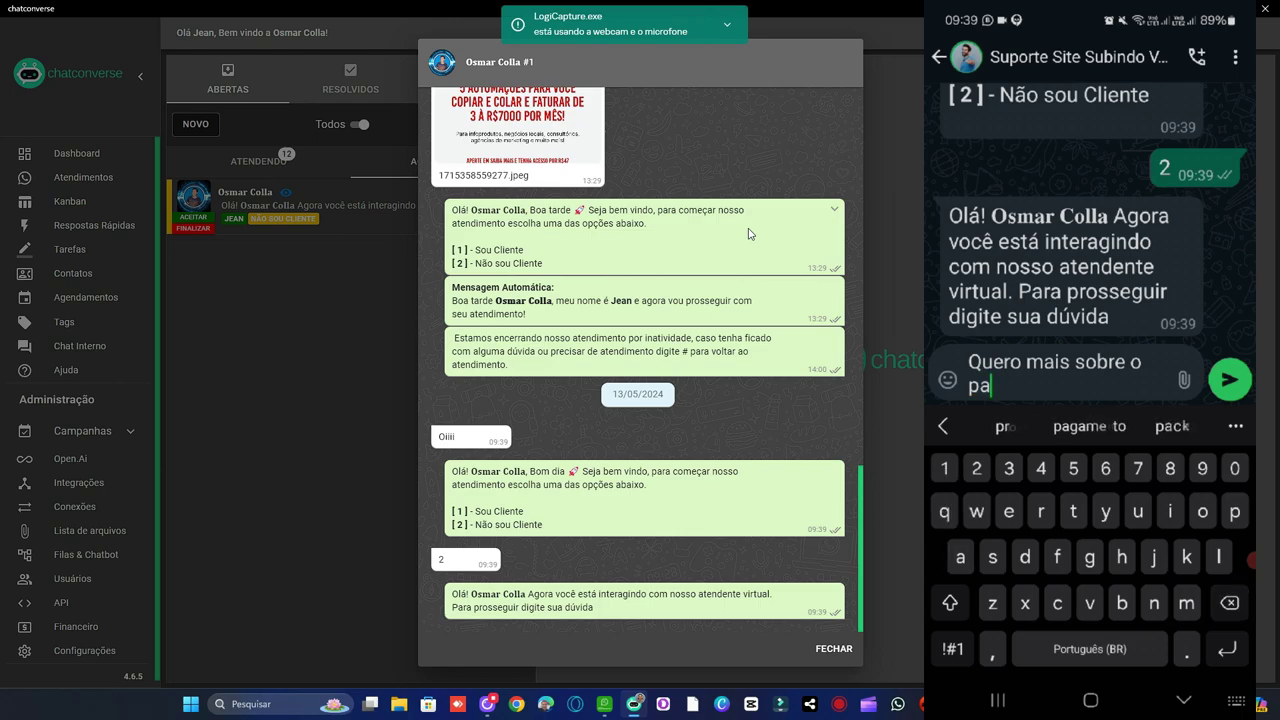
{"action": "type", "text": "ck marketing "}
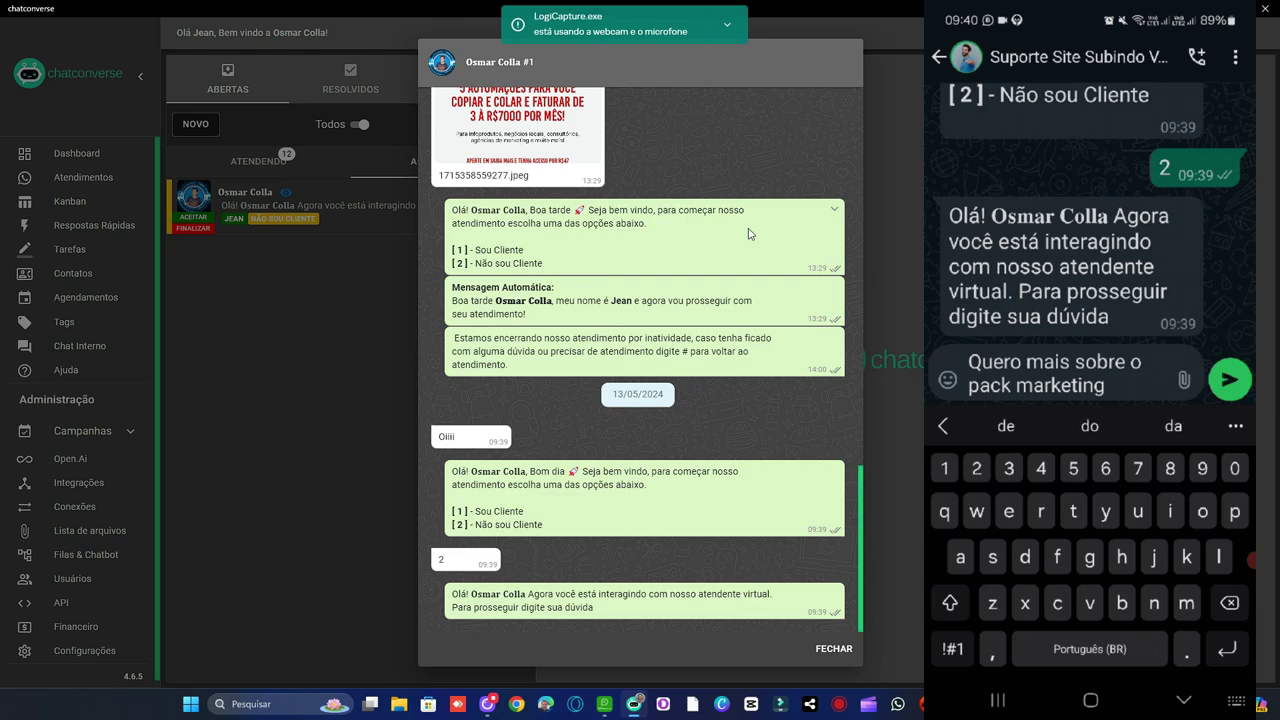
{"action": "type", "text": "digital"}
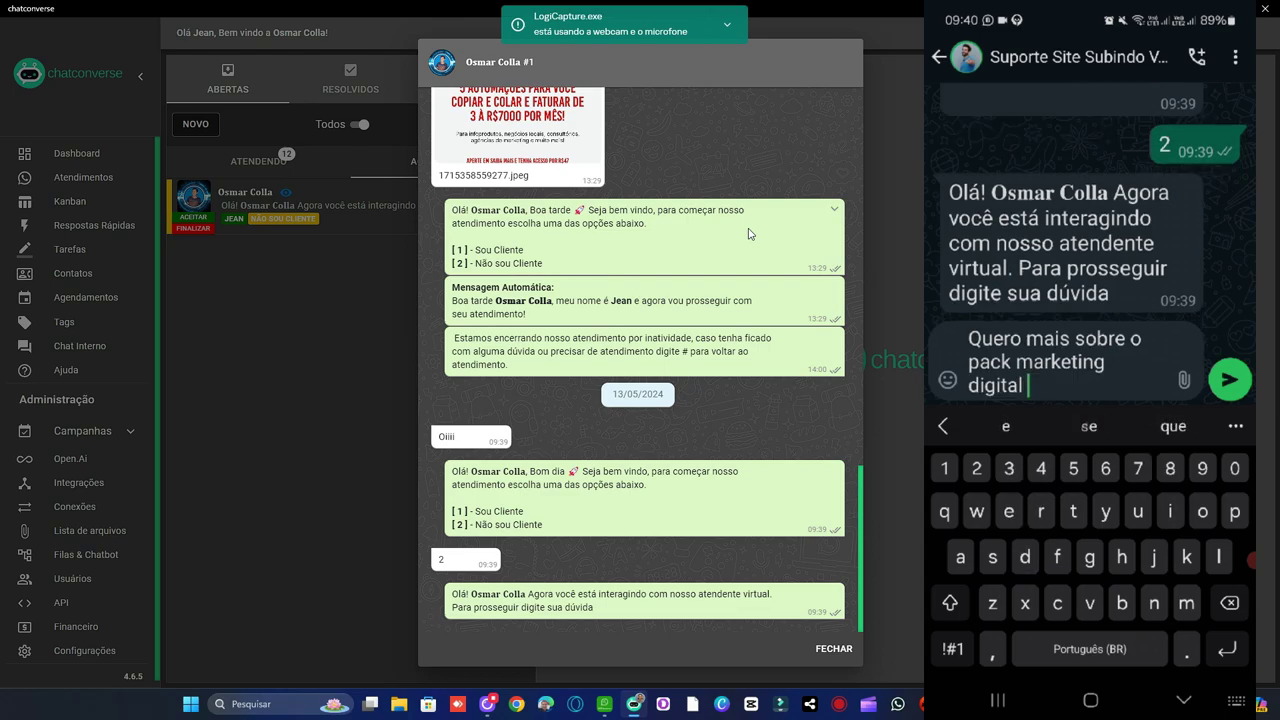
{"action": "key", "text": "Return"}
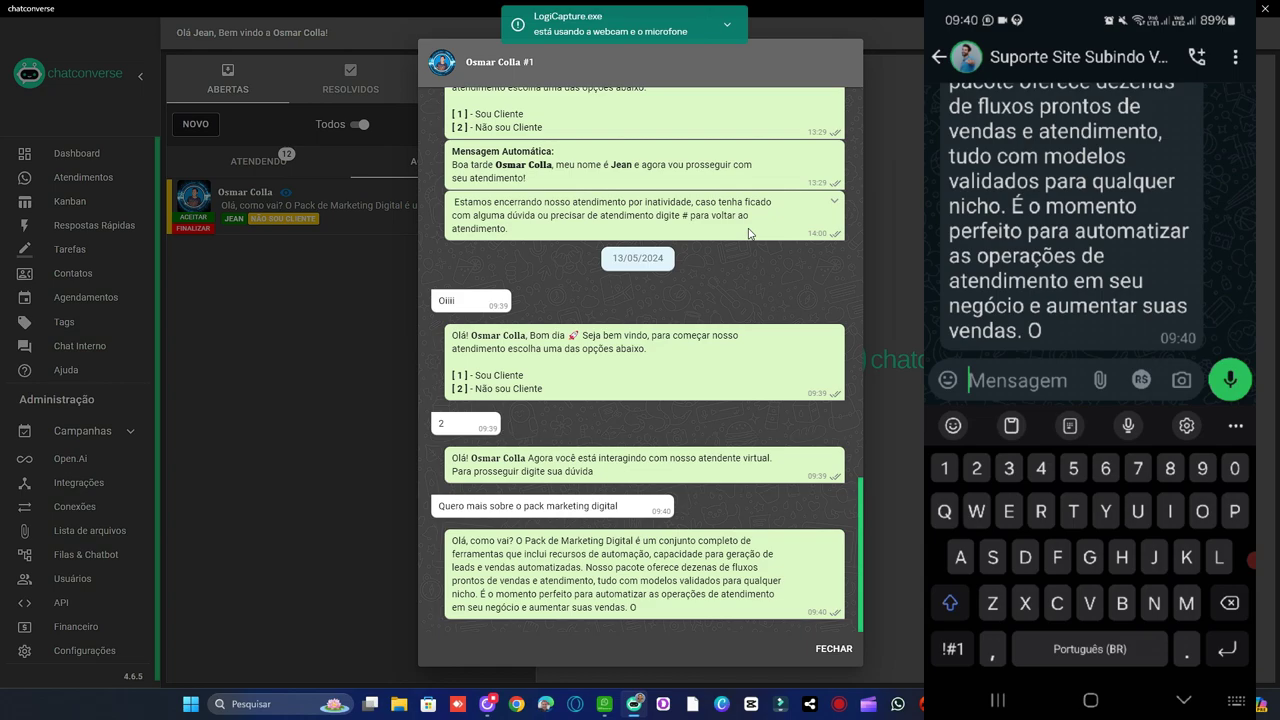
- Write a follow-up WhatsApp message to the virtual attendant beginning with "Tenho a"
{"action": "type", "text": "Tenho a"}
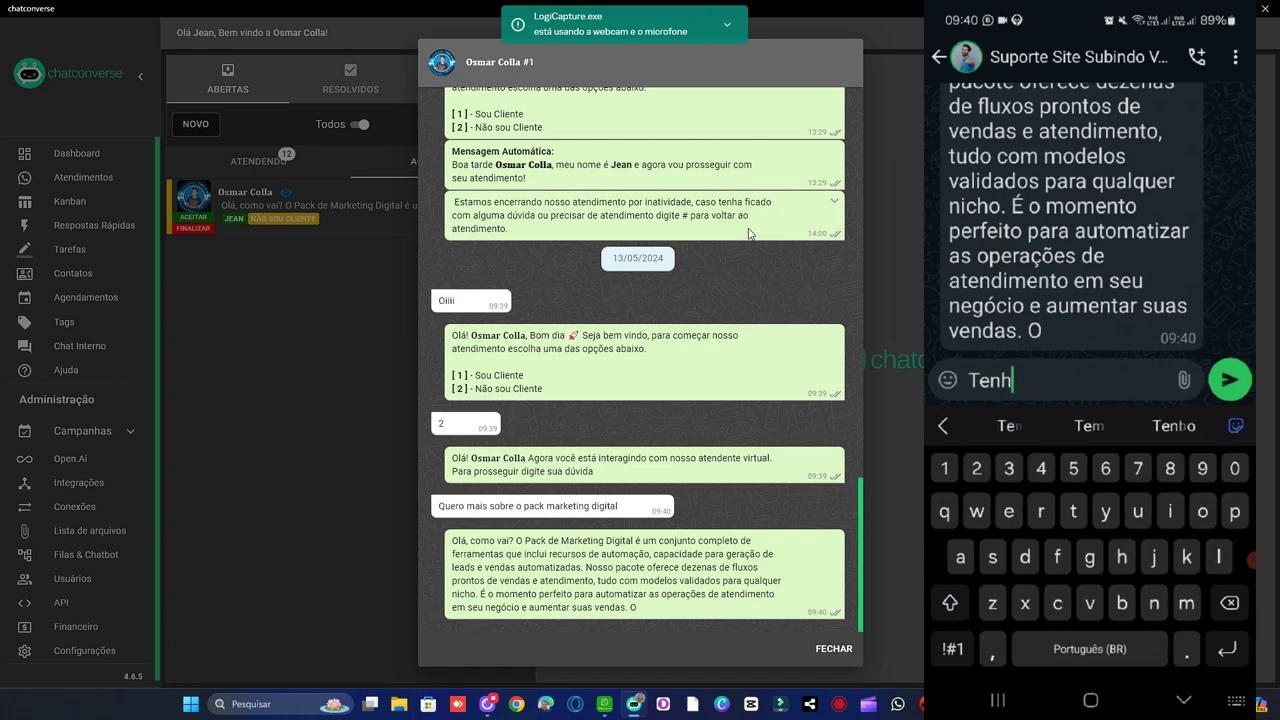